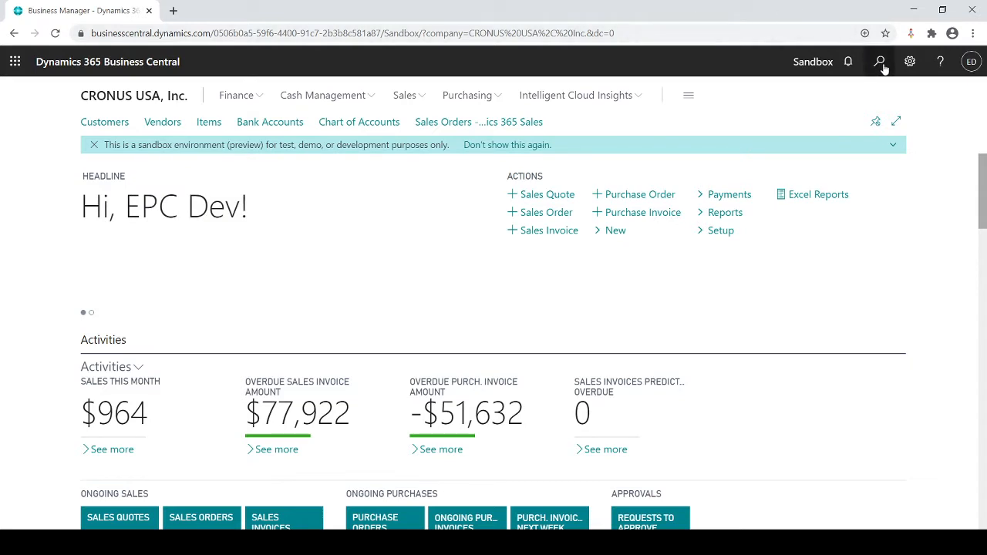
Search for "Dimension" and open the Dimensions list
left_click(881, 66)
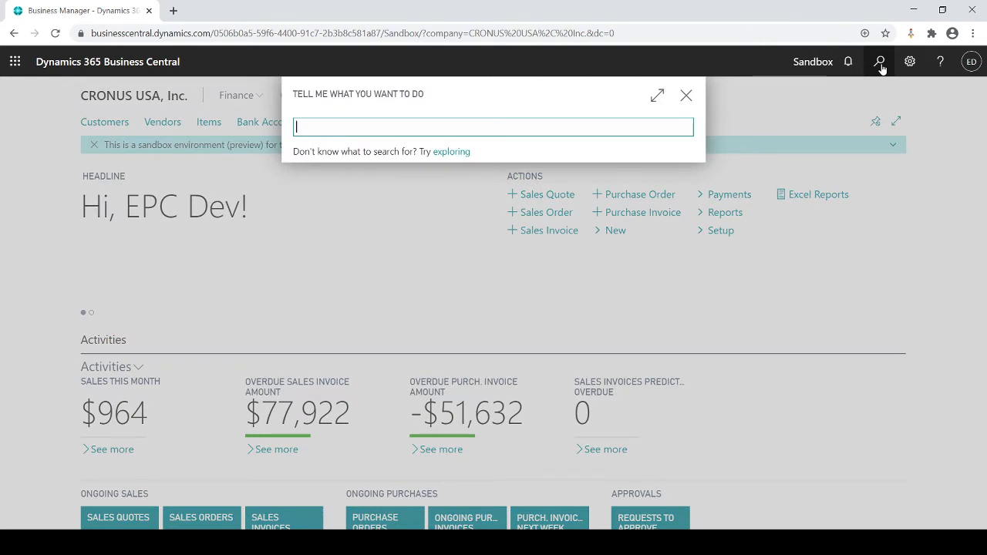
type("Dimension")
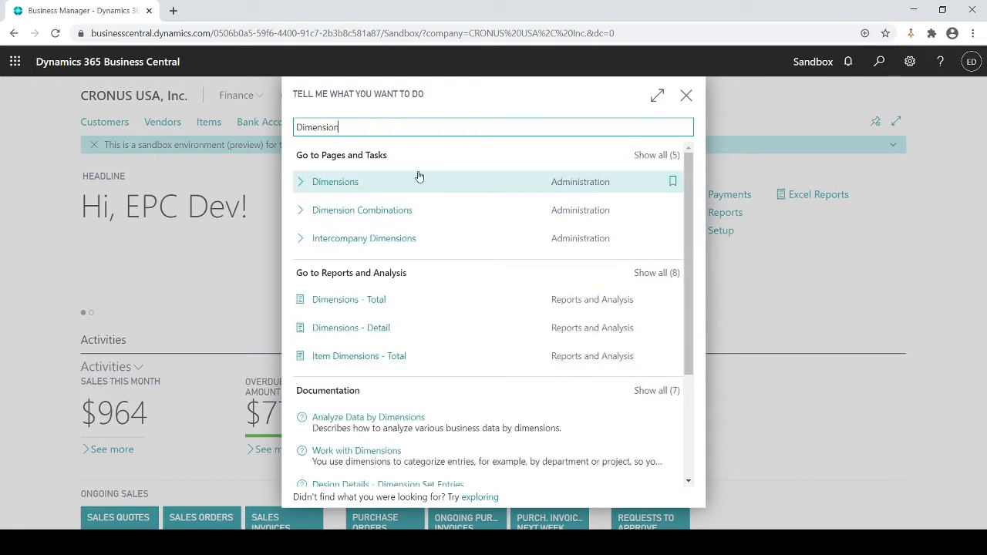
left_click(338, 183)
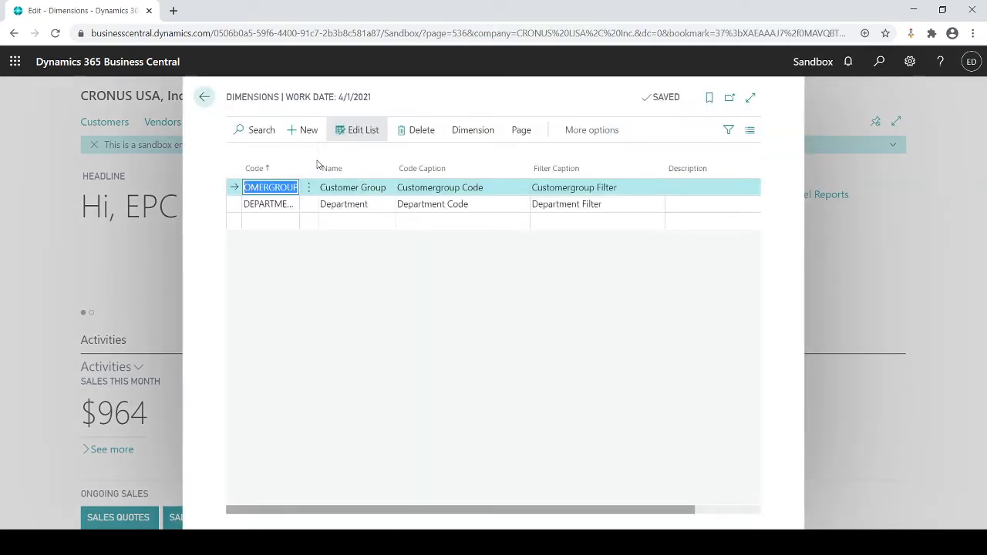
Review the Department and Customer Group dimensions, and open the dimension values of the Department dimension
mouse_move(321, 165)
left_click(270, 206)
left_click(364, 206)
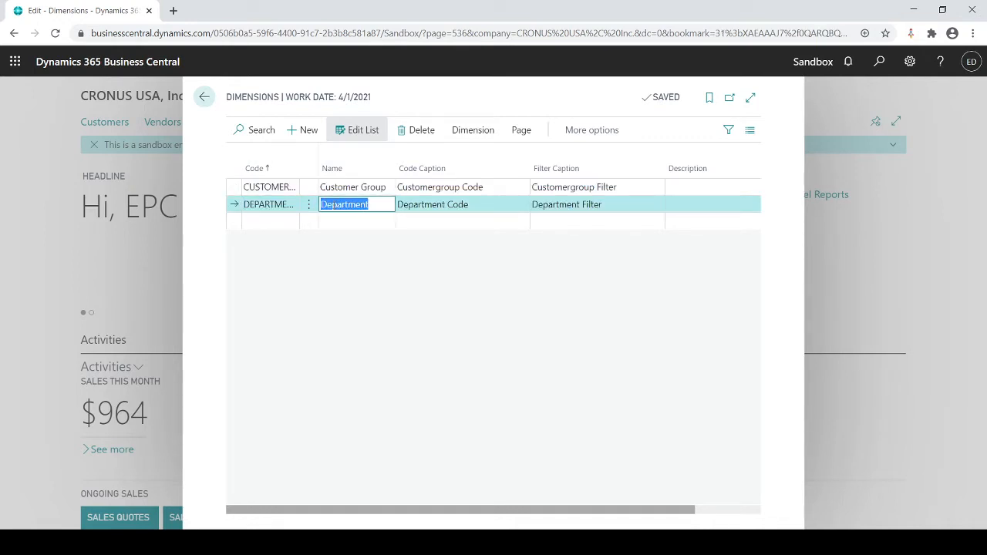
left_click(365, 189)
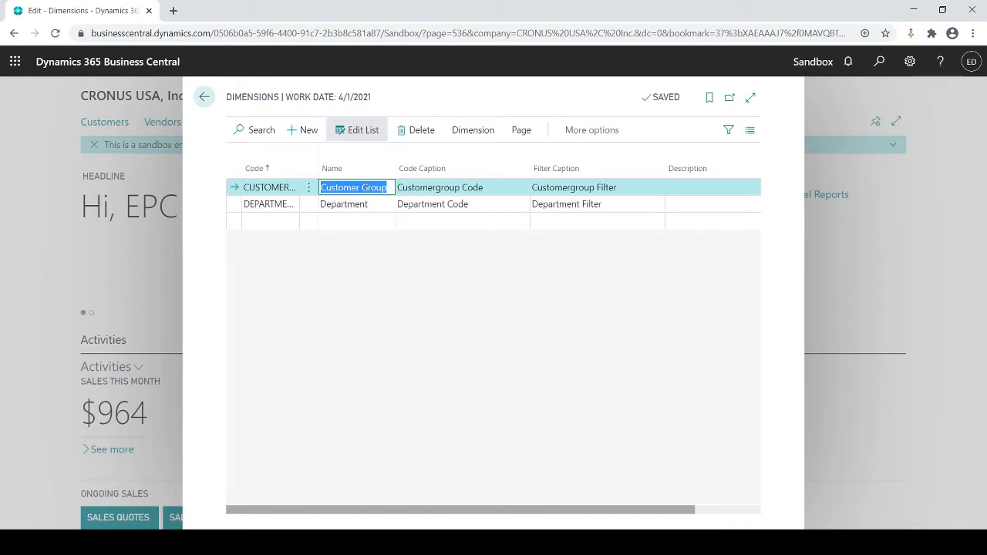
left_click(365, 207)
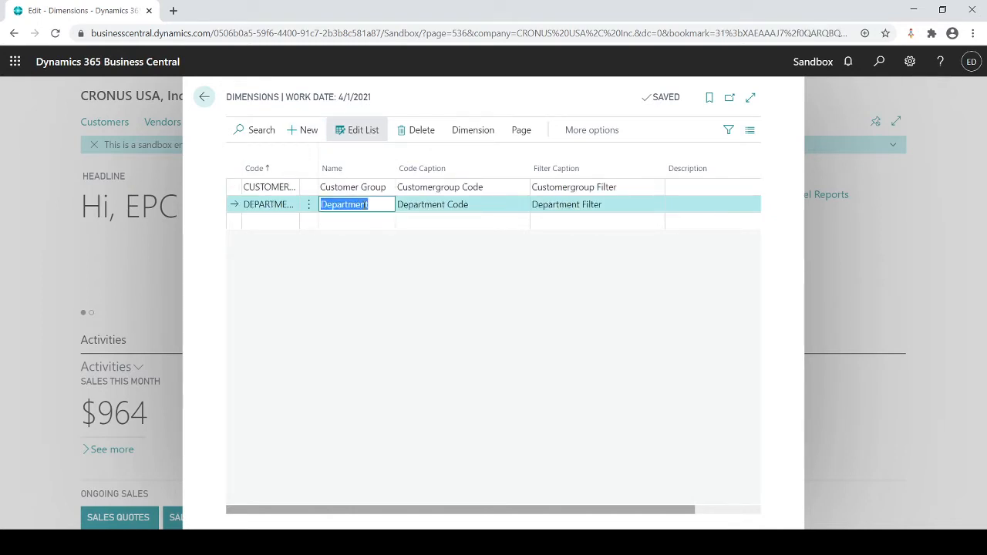
left_click(458, 132)
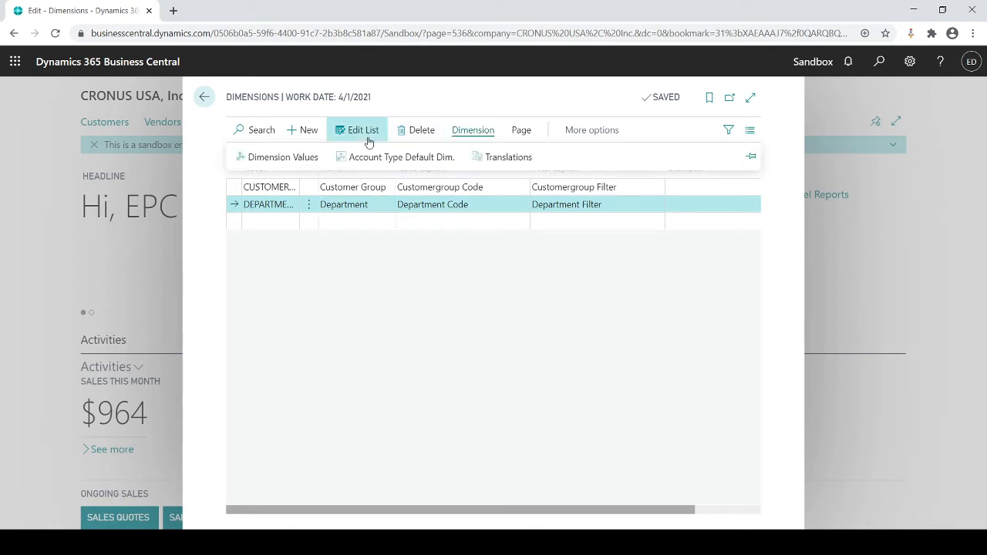
left_click(297, 162)
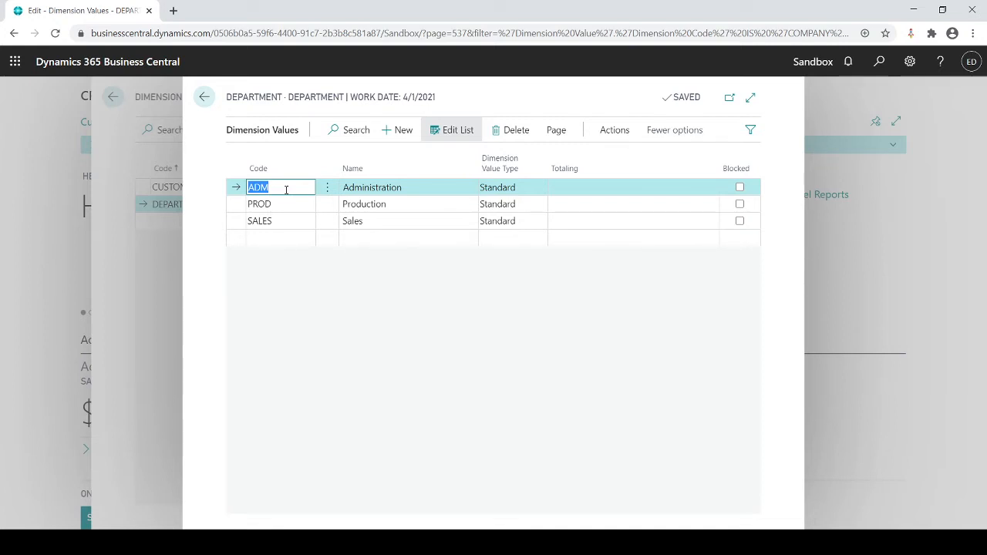
View the dimension values of the Customer Group dimension, and close the Dimensions list to return to the home page
left_click(207, 105)
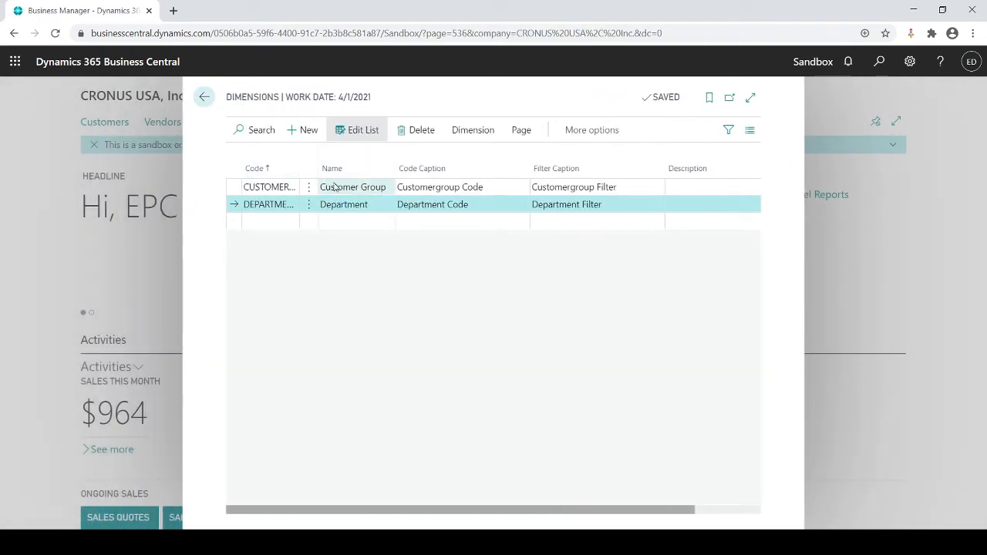
left_click(345, 187)
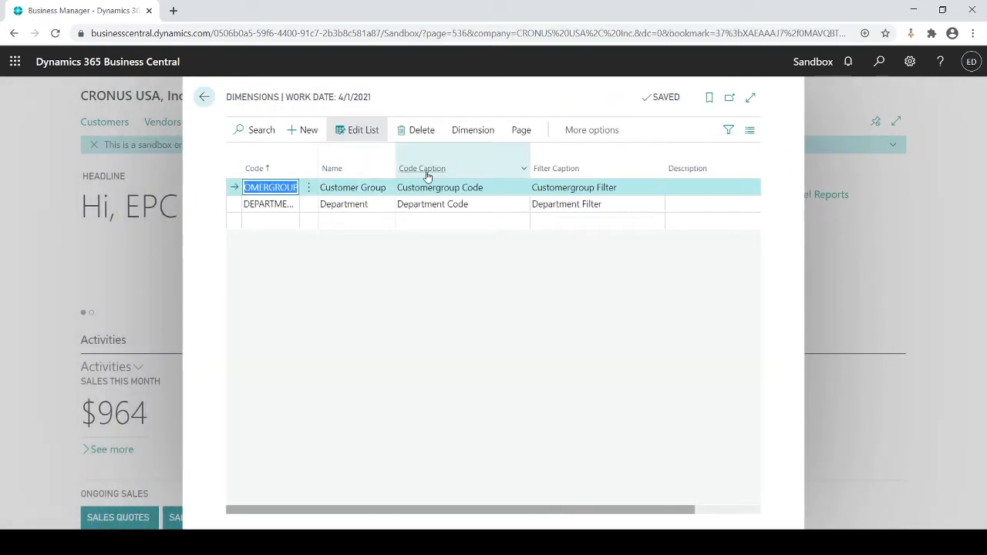
left_click(467, 133)
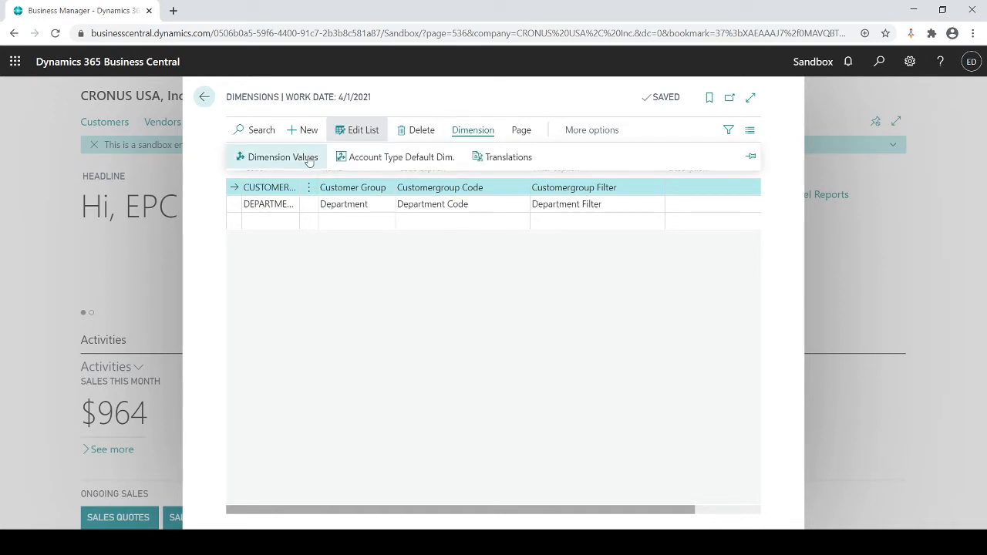
left_click(245, 157)
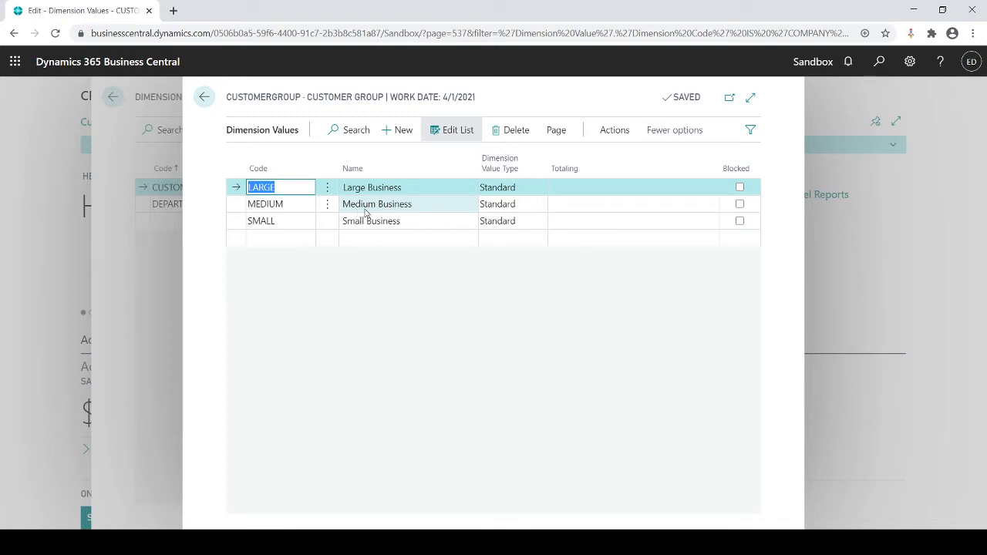
key("Escape")
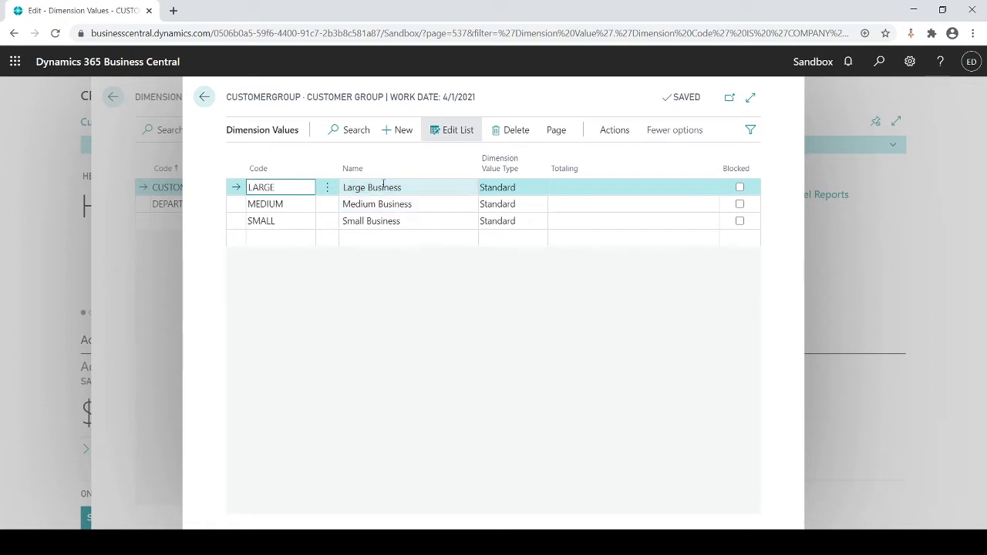
key("Escape")
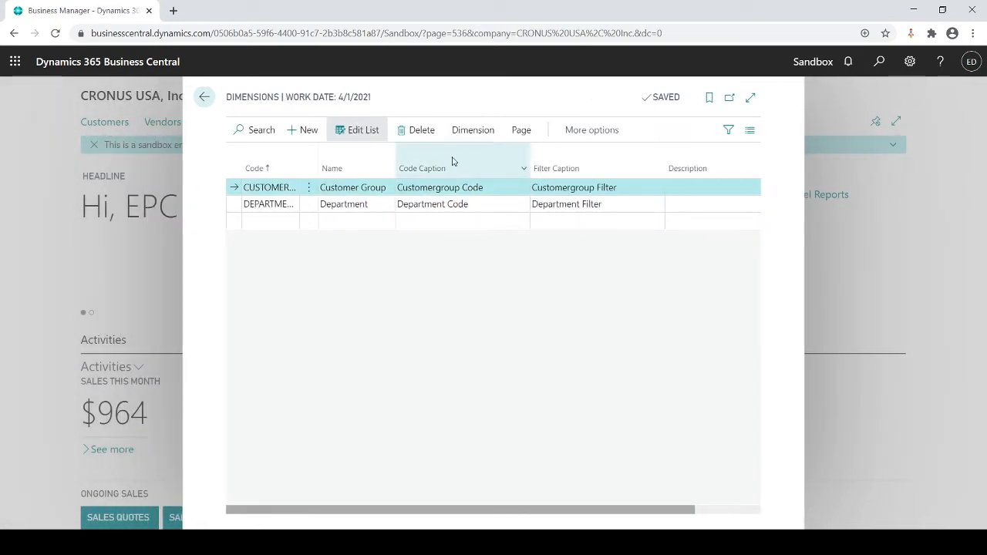
left_click(466, 136)
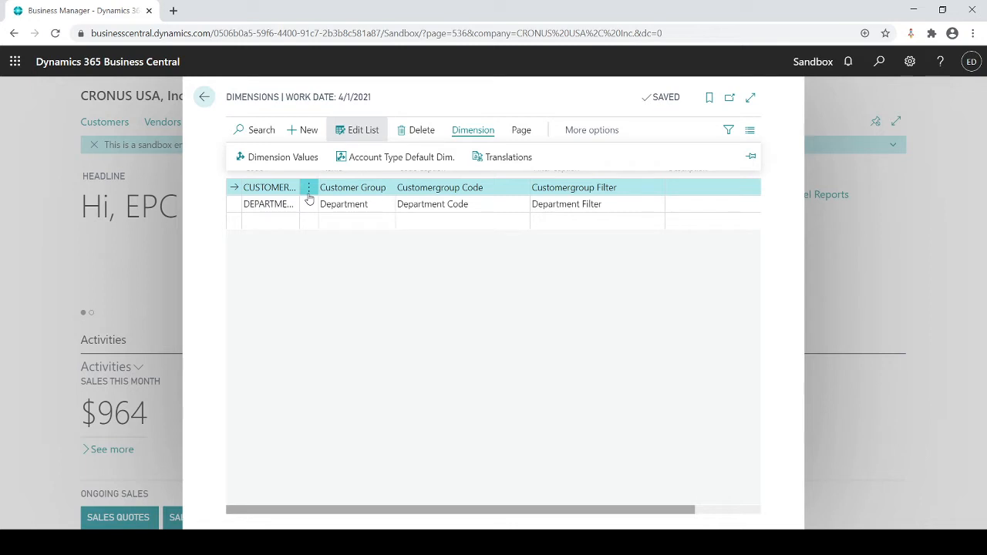
left_click(392, 173)
key("Escape")
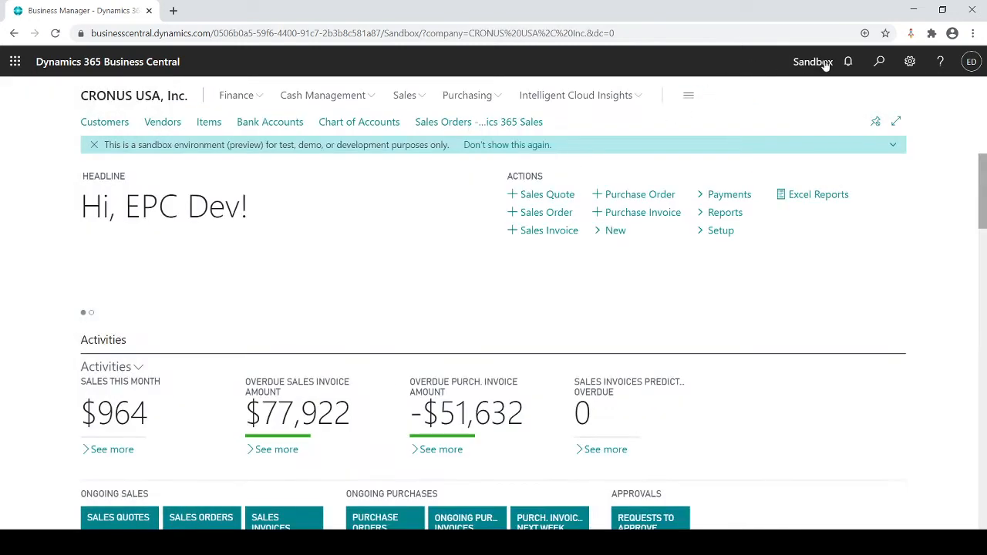
Find the General Ledger Setup page, examine its global and shortcut dimension codes, and close it
left_click(880, 63)
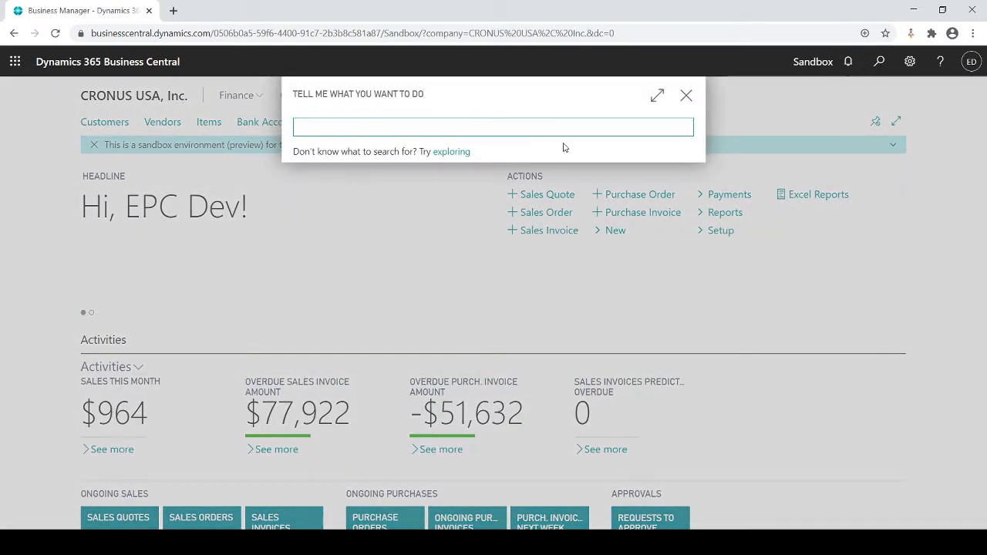
type("general set")
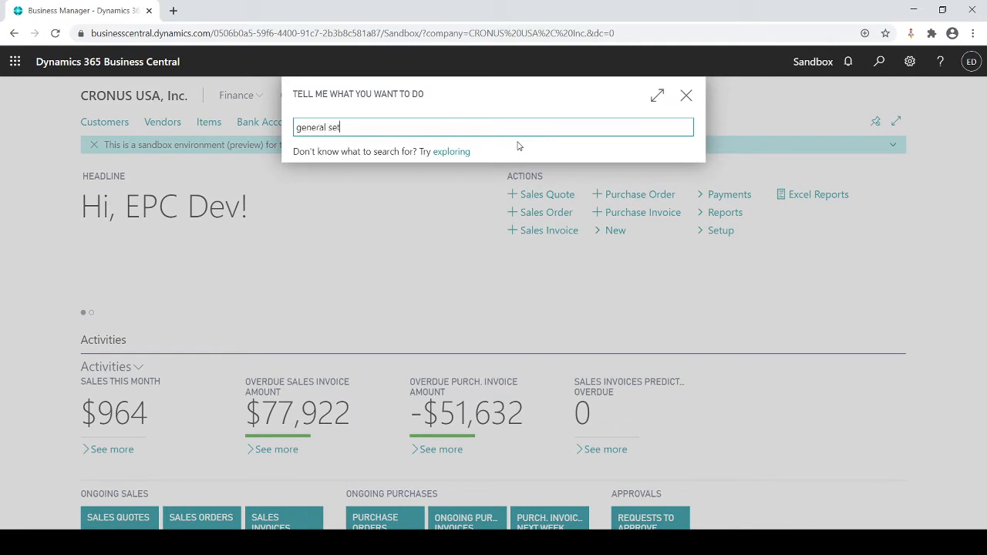
left_click(360, 187)
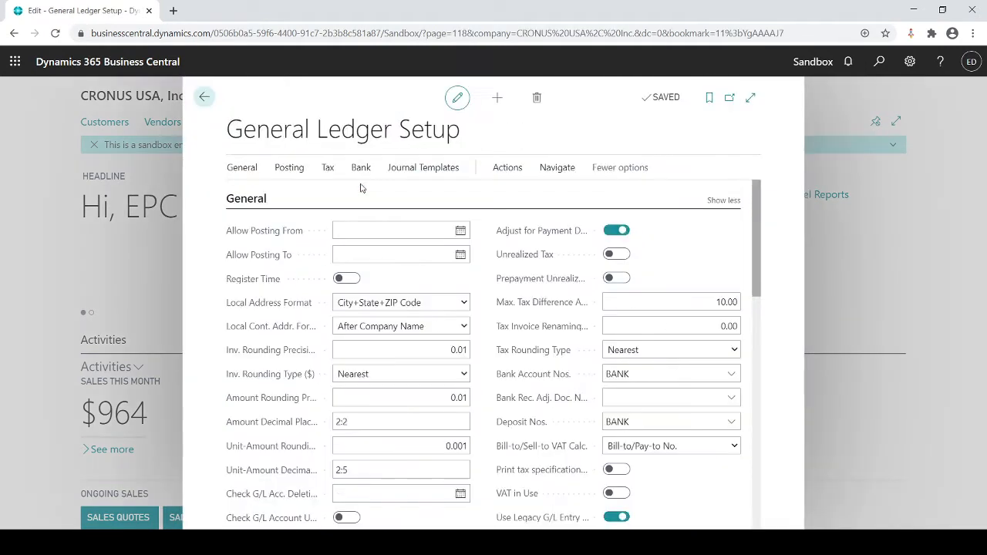
scroll(385, 298, "down", 5)
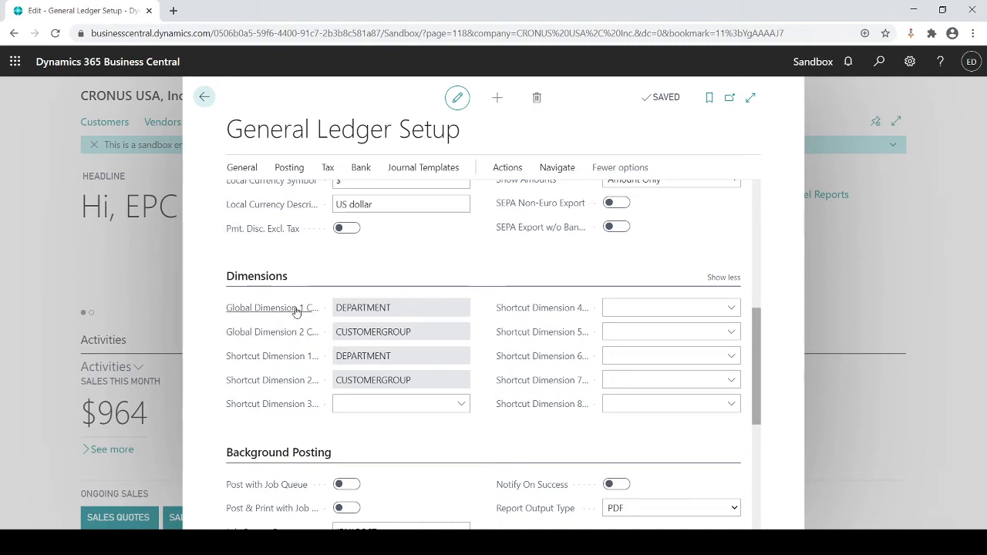
mouse_move(289, 329)
mouse_move(537, 410)
left_click(204, 98)
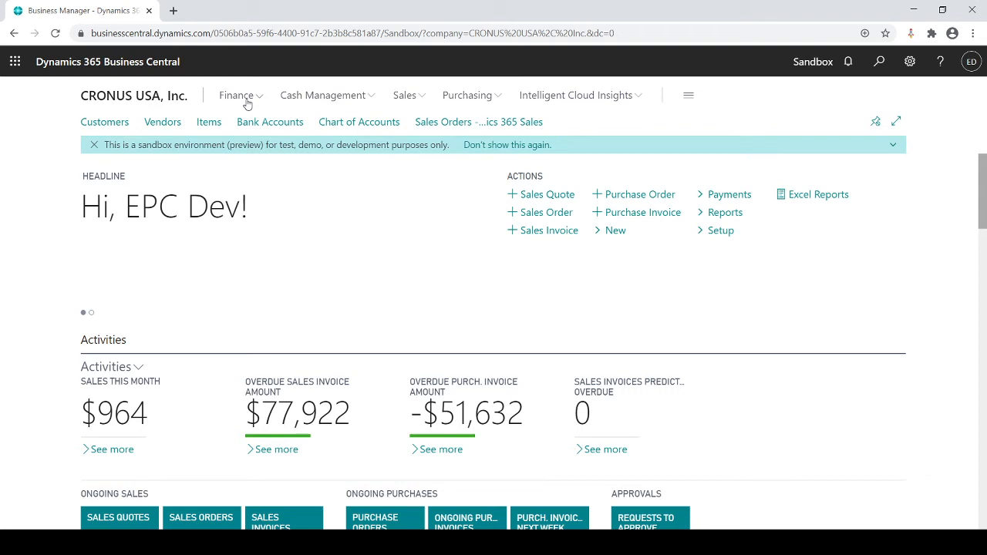
Open the DEFAULT batch from the General Journals list in the Finance area
left_click(245, 102)
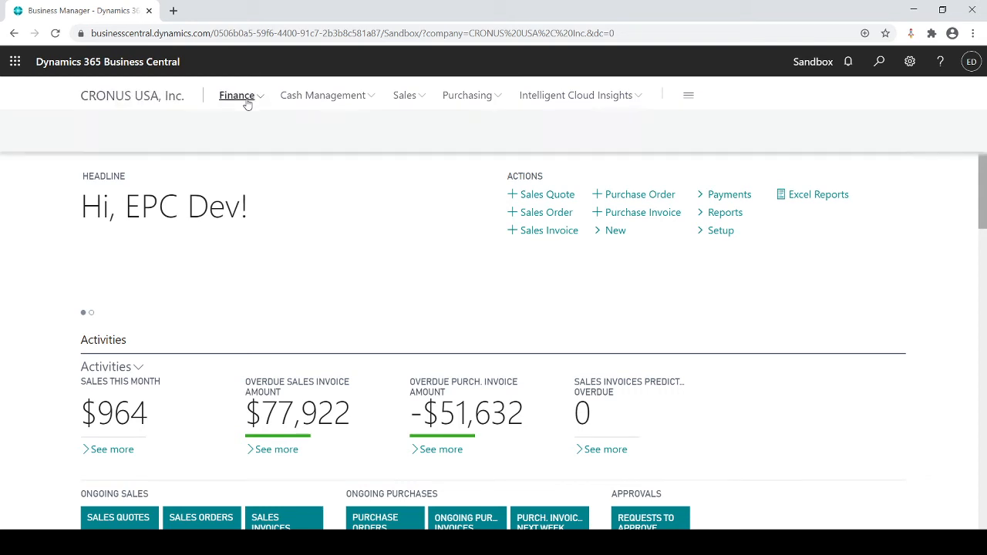
left_click(123, 125)
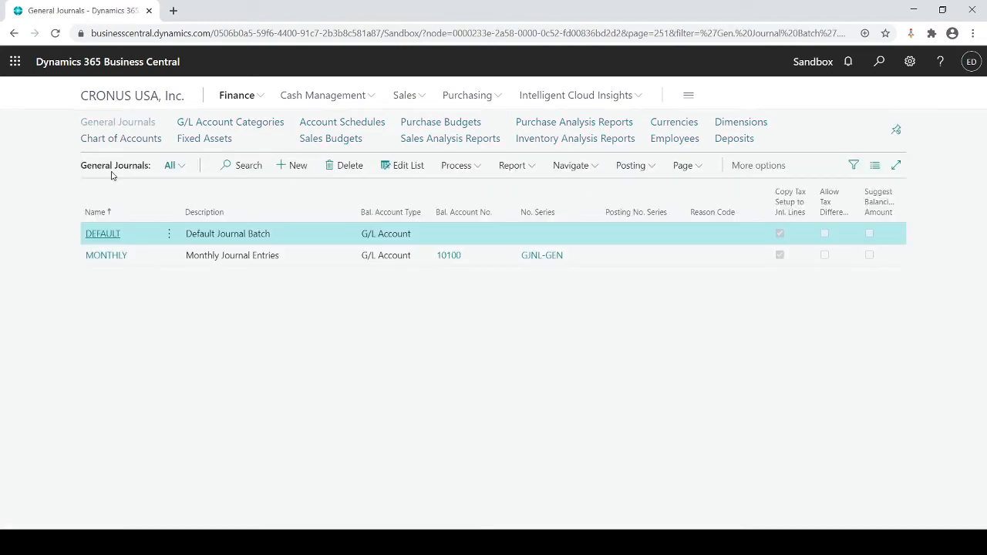
left_click(103, 234)
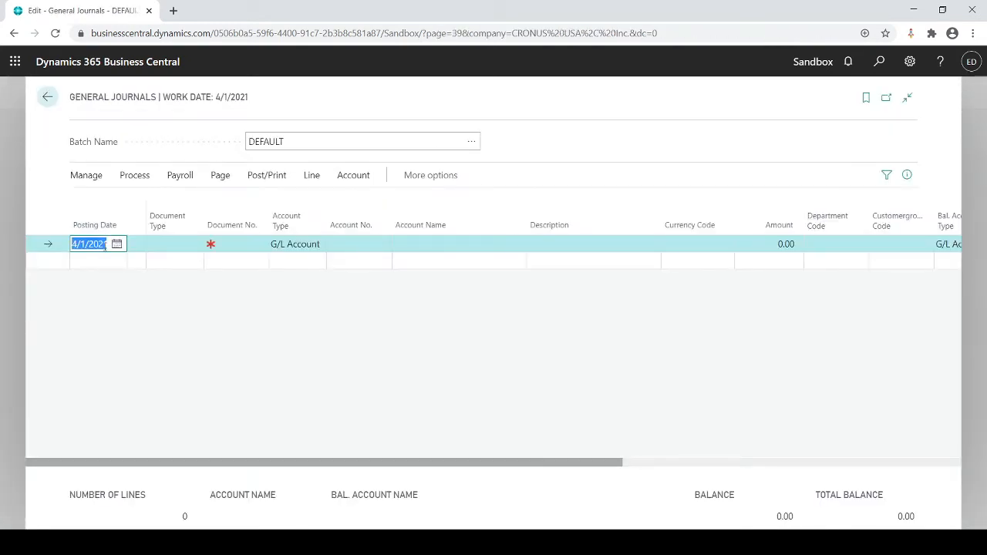
Fill the first journal line with document number 123, G/L account 60200 (Advertising Expense) and an amount of 600
left_click(232, 245)
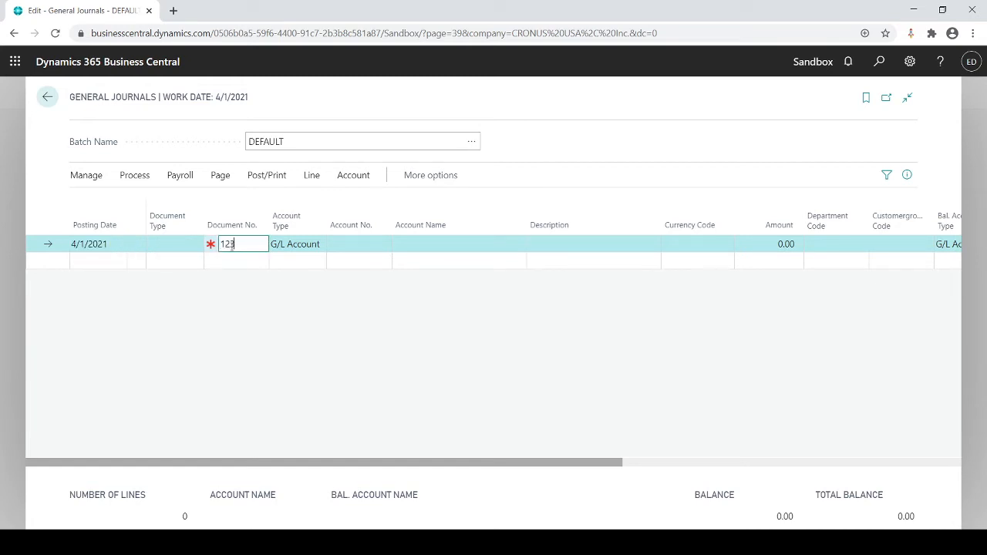
key("Tab")
key("Tab")
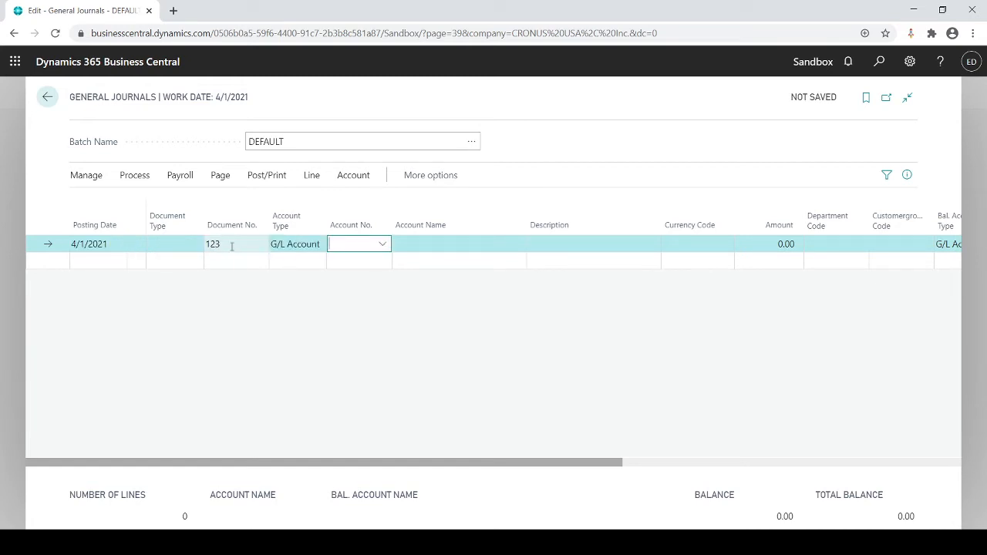
type("60200")
key("Tab")
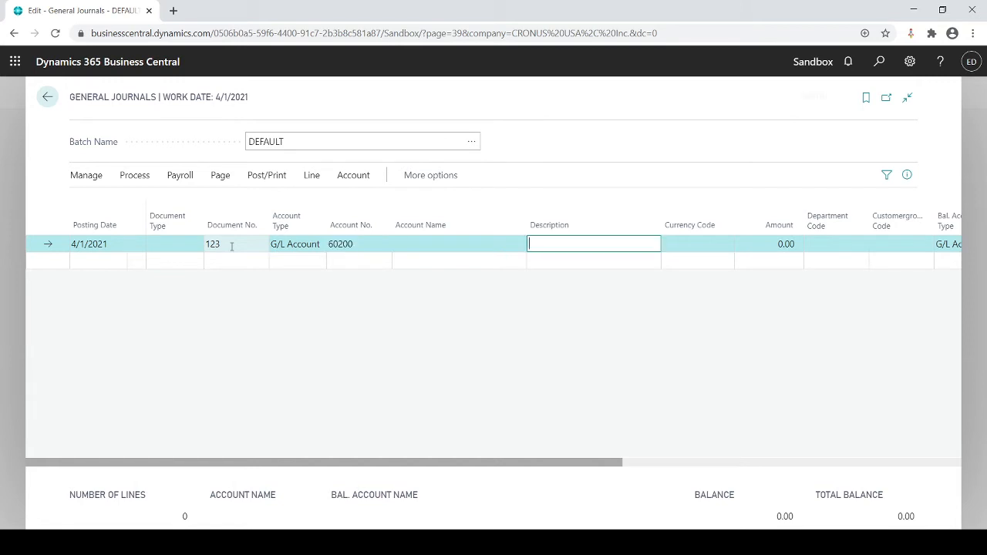
key("Tab")
key("Tab")
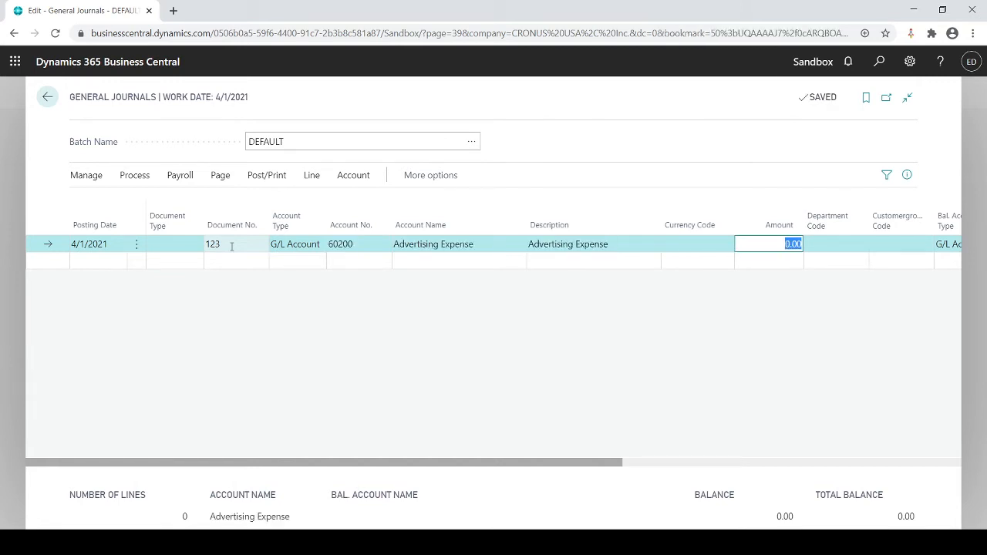
type("600")
key("Tab")
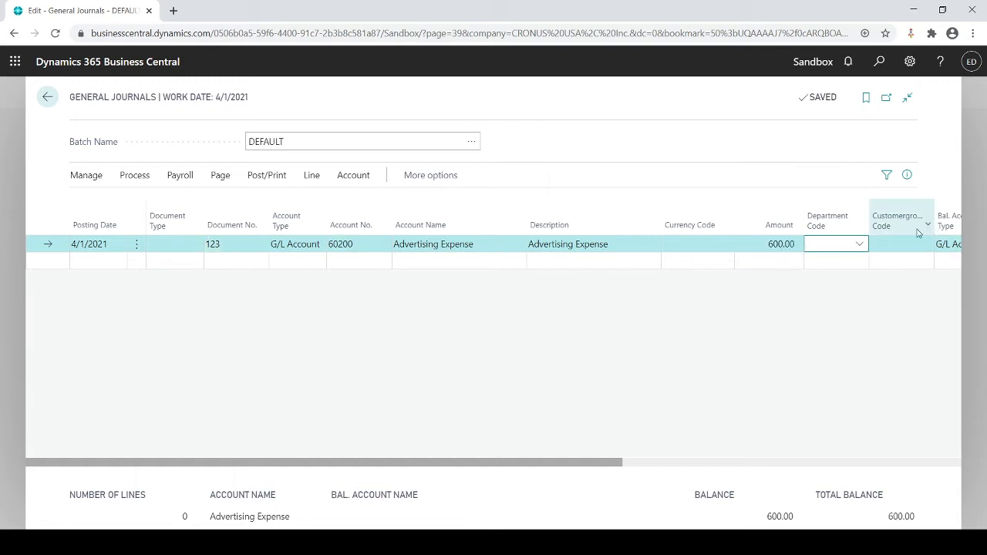
Assign Department Code ADM and Customergroup Code LARGE to the Advertising Expense journal line
left_click(859, 244)
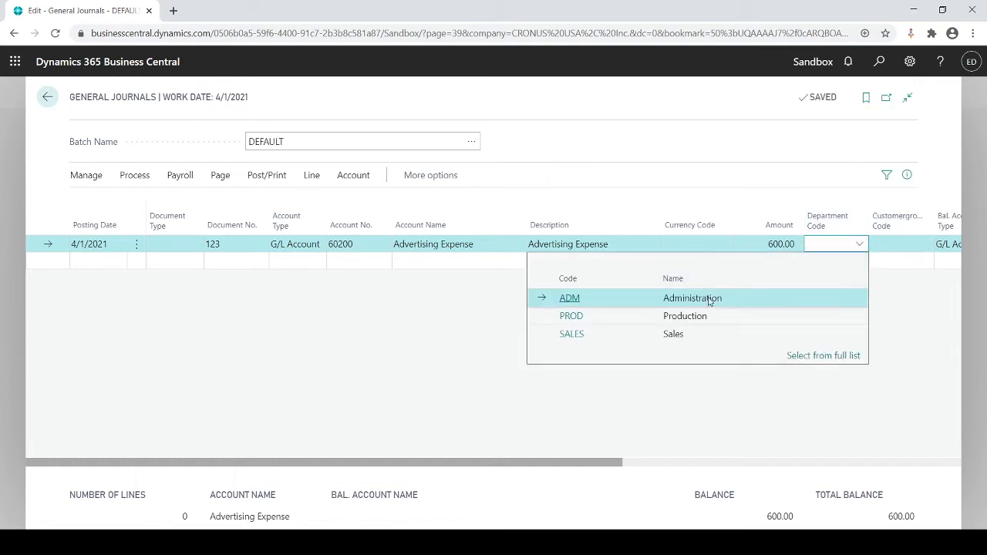
left_click(570, 298)
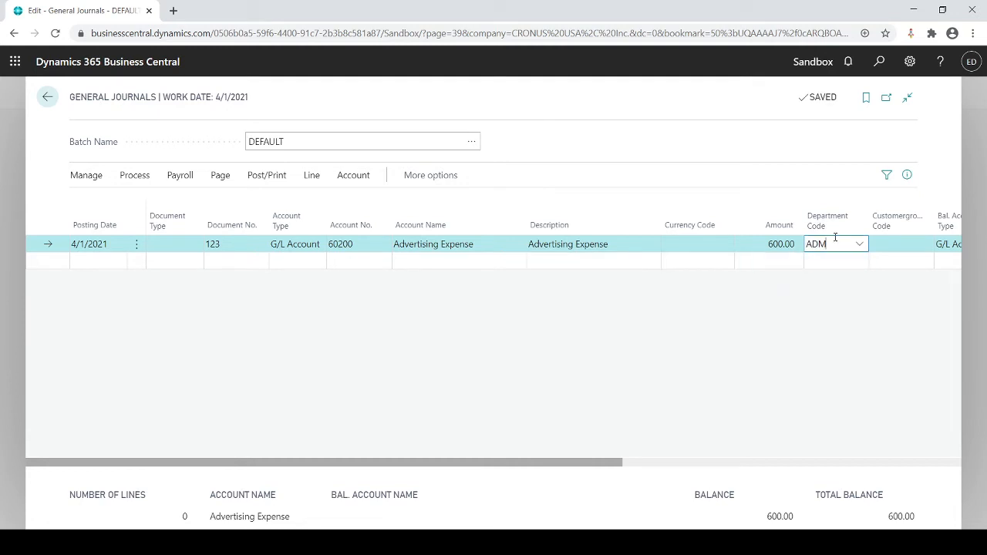
left_click(891, 247)
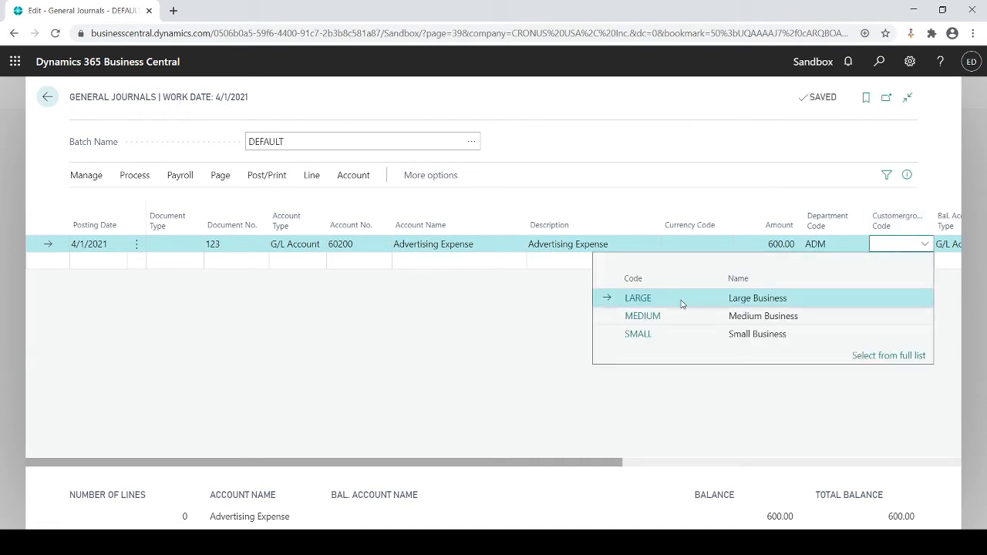
left_click(639, 300)
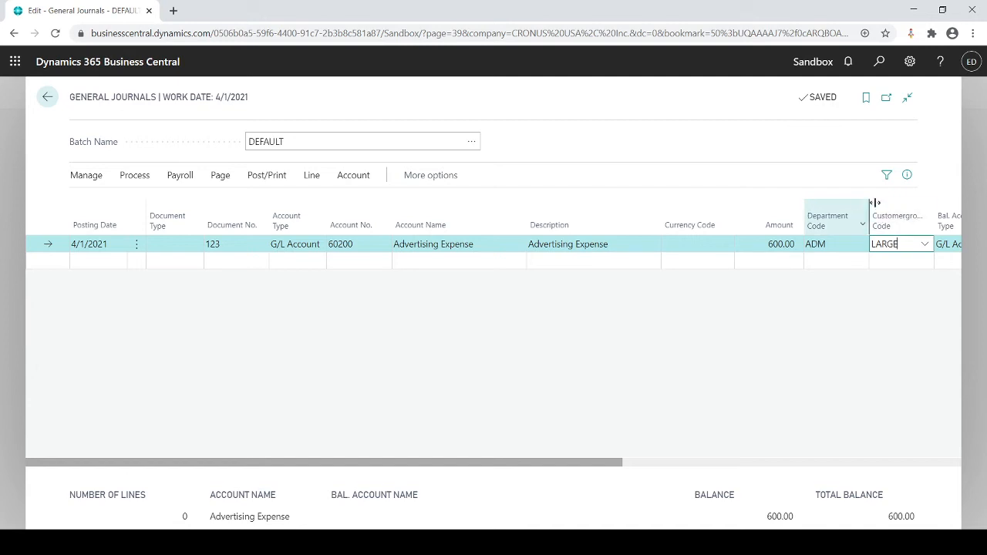
mouse_move(897, 227)
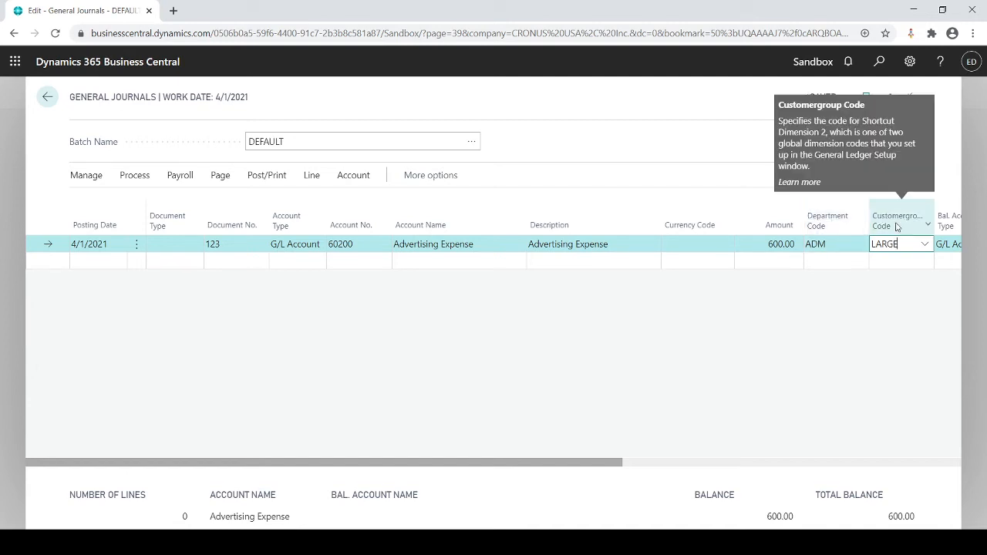
Add a second journal line under document number 123 for G/L account 40200 (Income, Product Sales) with an amount of -600
left_click(226, 265)
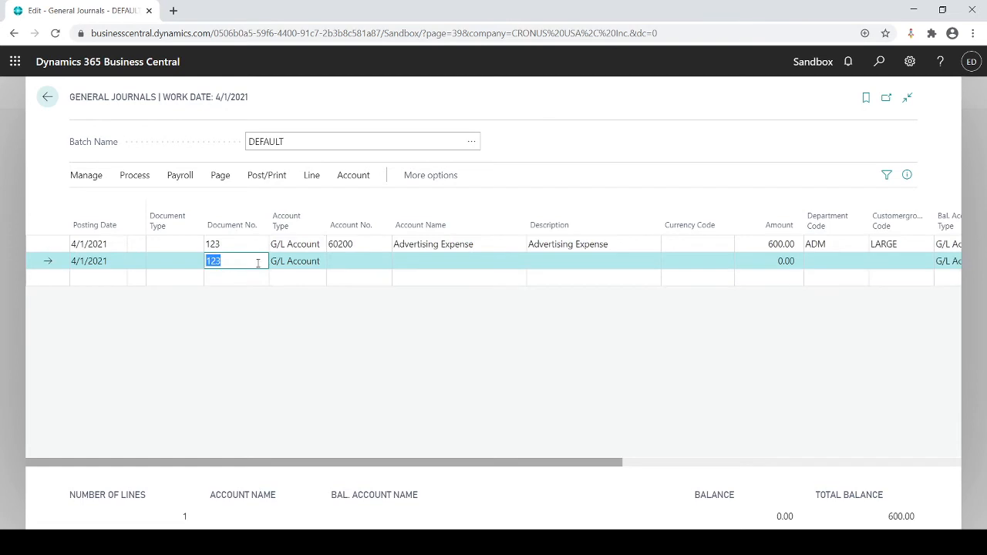
left_click(339, 262)
type("40200")
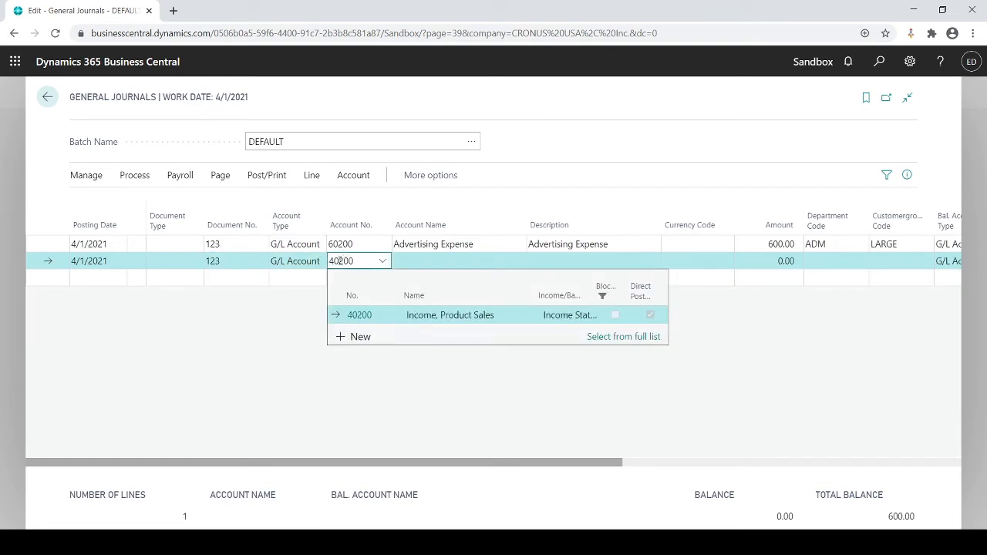
key("Tab")
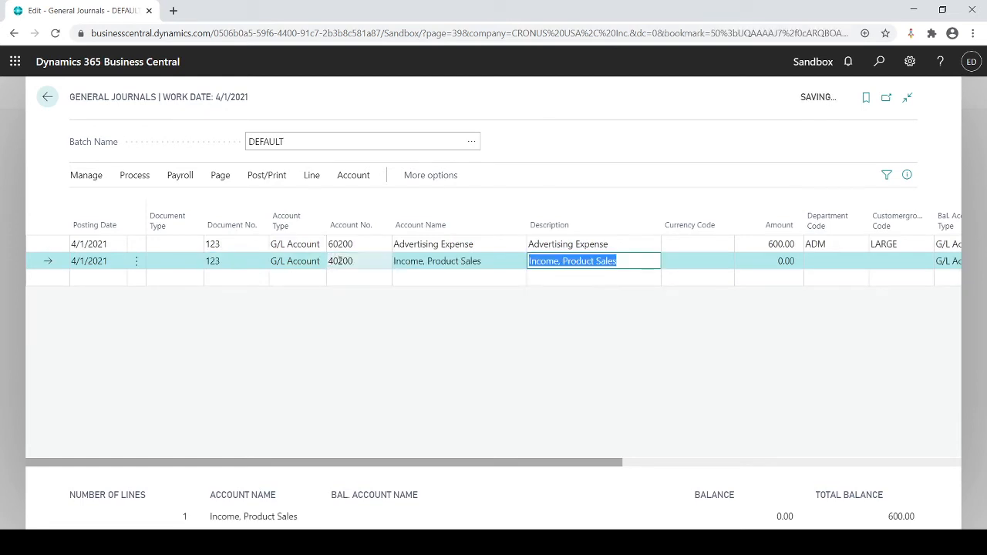
key("Tab")
key("Tab")
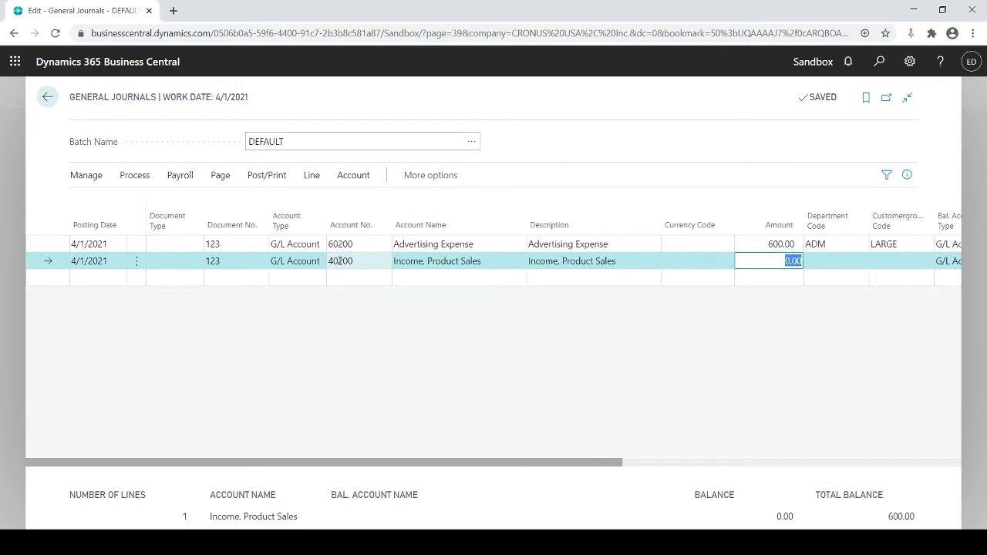
type("1")
key("Tab")
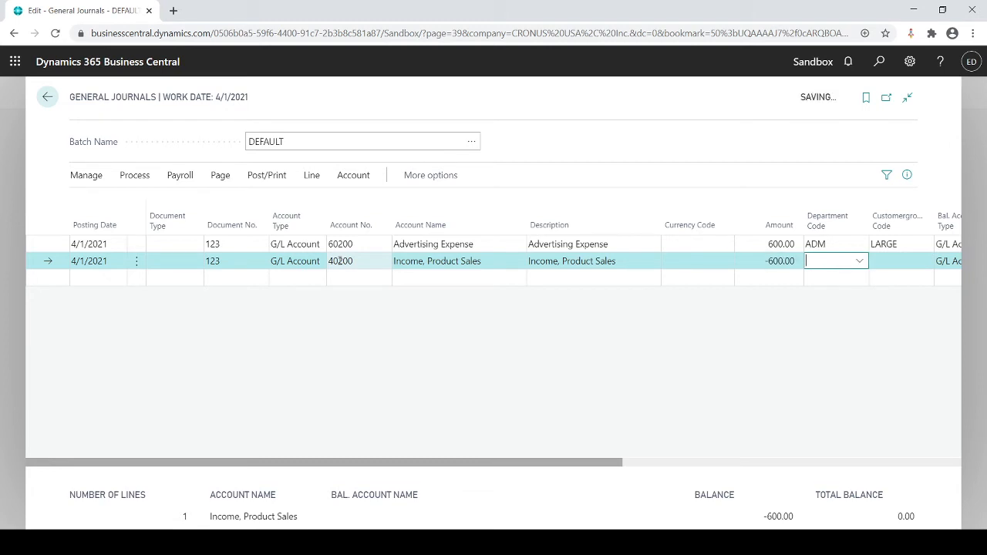
Assign Department Code PROD and Customergroup Code SMALL to the Income, Product Sales journal line
left_click(860, 261)
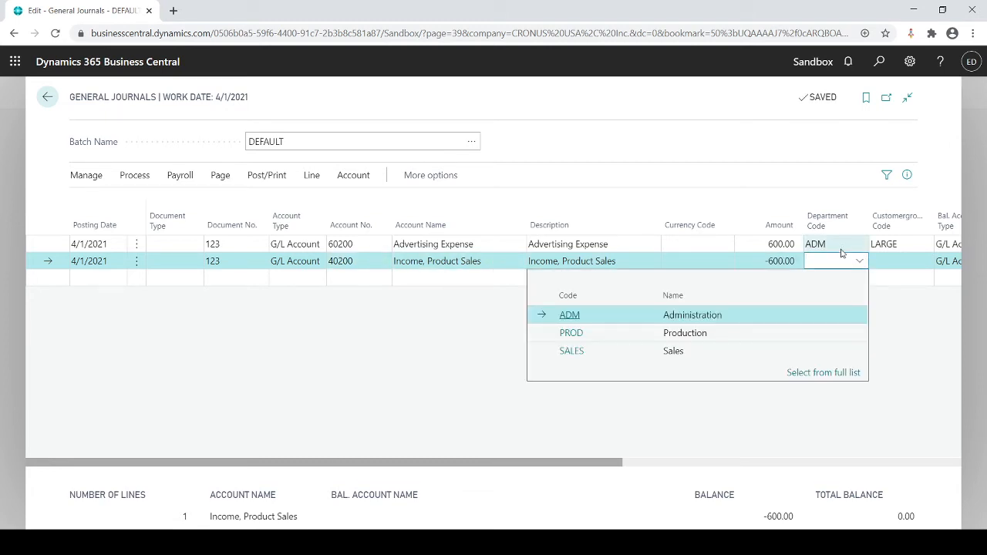
left_click(570, 333)
left_click(894, 262)
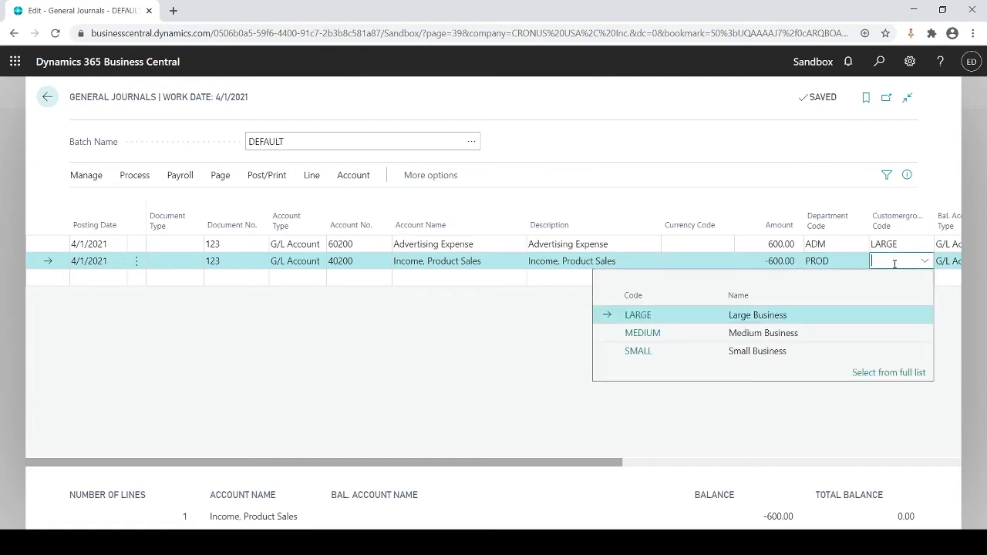
left_click(638, 349)
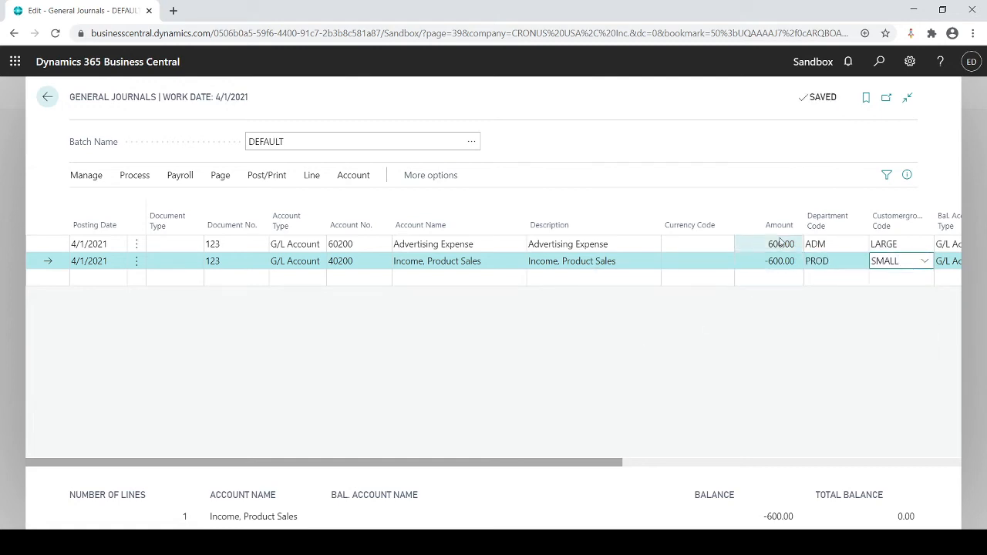
Post both journal lines of the DEFAULT batch without printing and close the journal
mouse_move(828, 217)
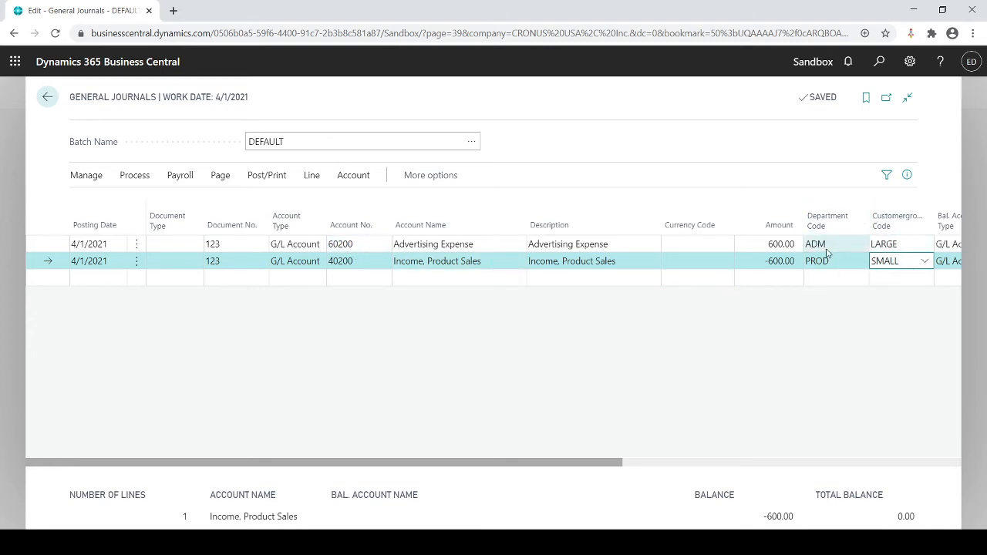
left_click(252, 181)
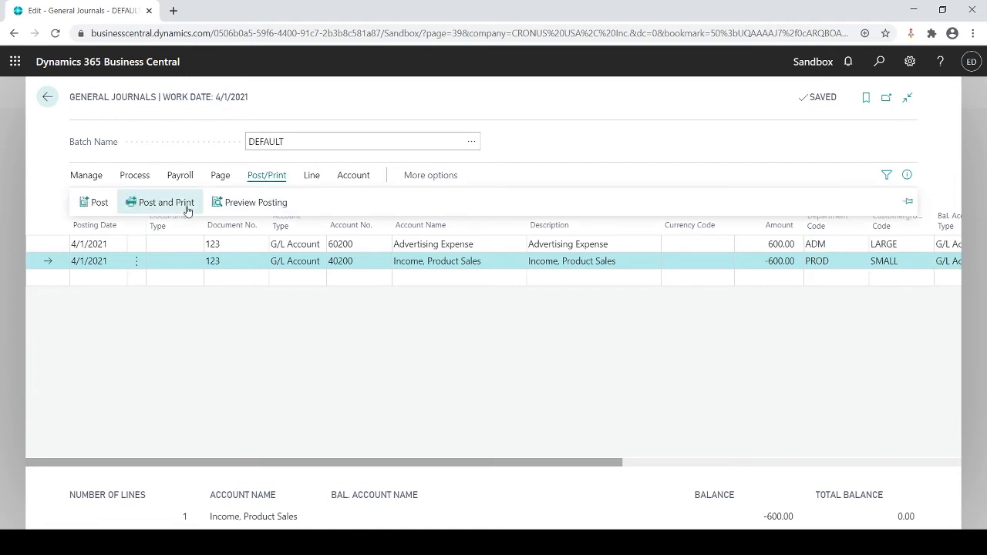
left_click(96, 202)
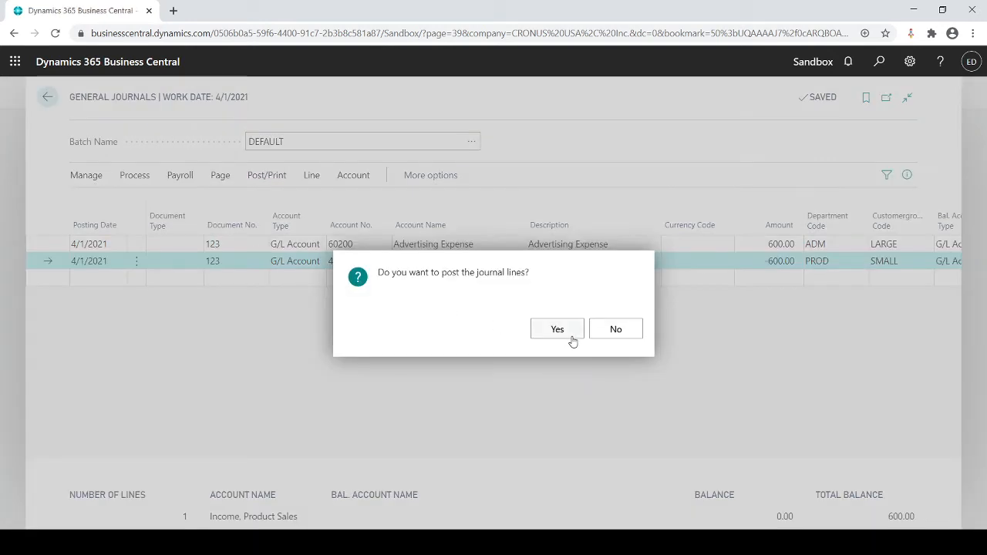
left_click(572, 341)
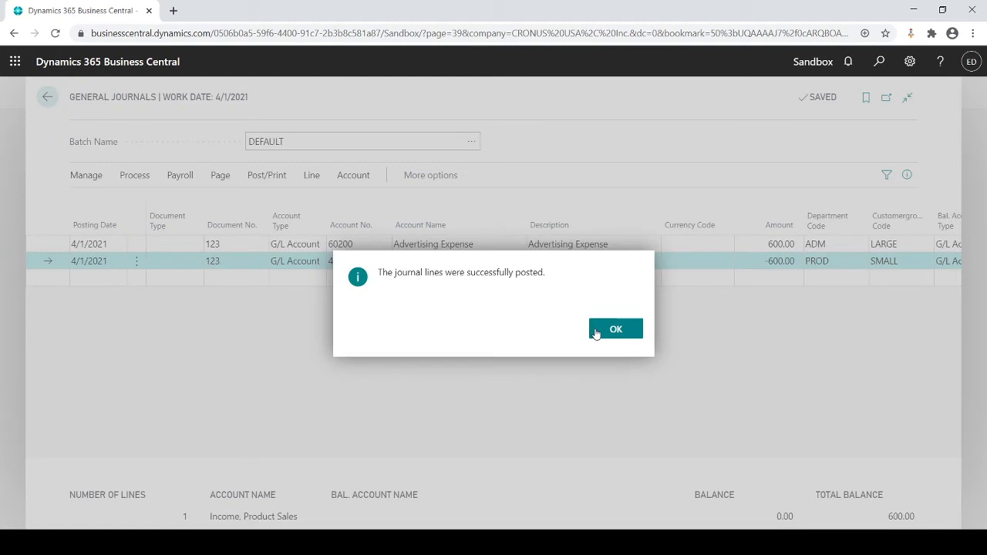
left_click(593, 332)
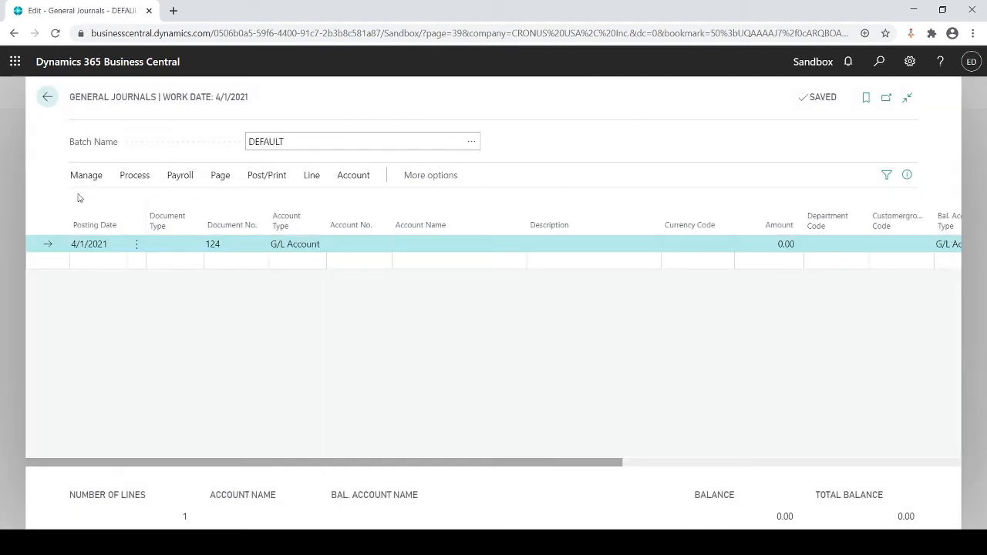
left_click(47, 97)
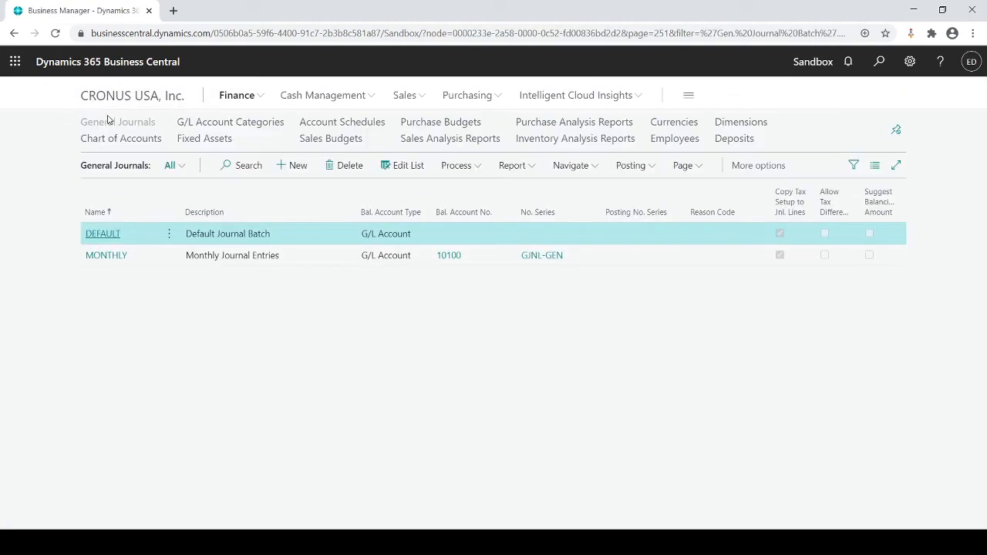
Open the Chart of Accounts from the home page and examine the dimension codes on account 40200's ledger entries
left_click(106, 97)
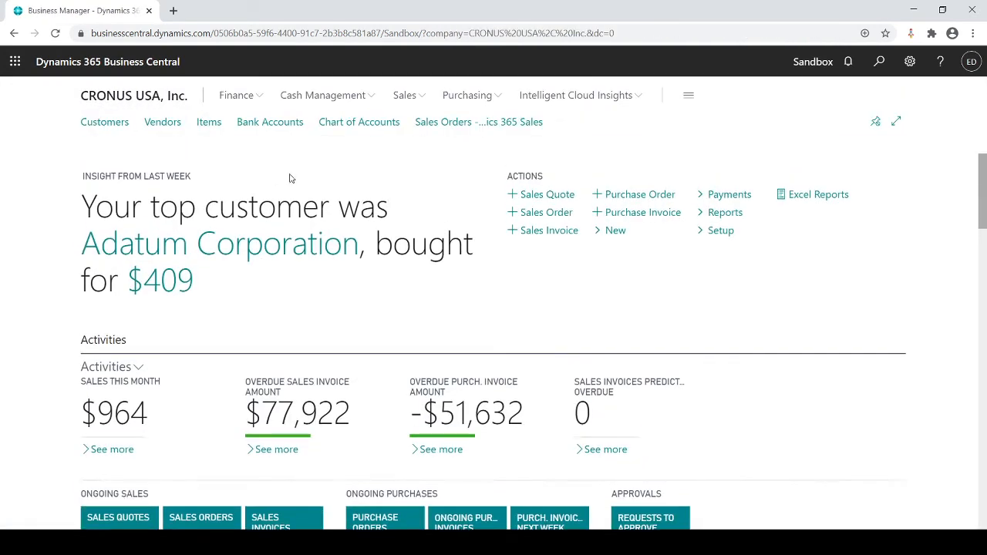
left_click(328, 127)
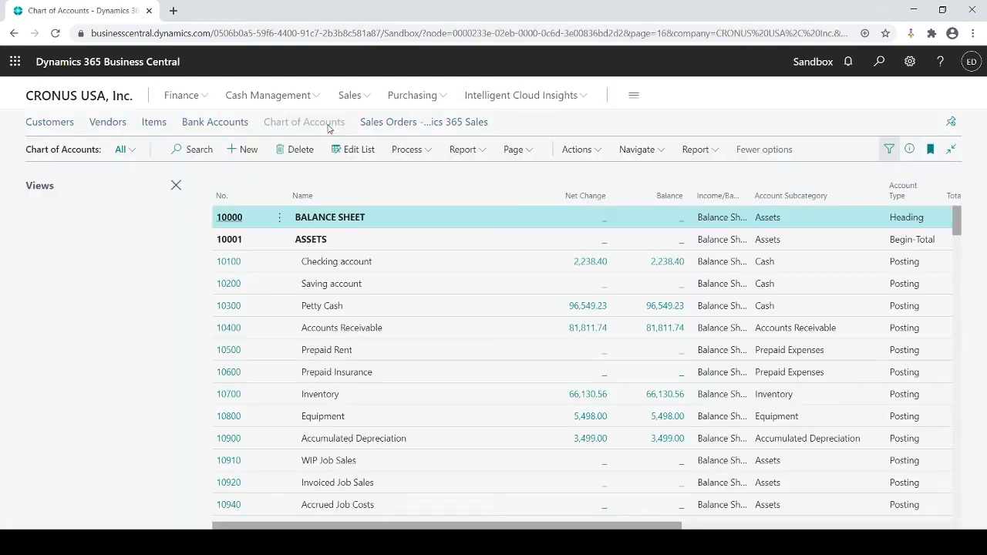
scroll(375, 293, "down", 10)
scroll(378, 293, "down", 11)
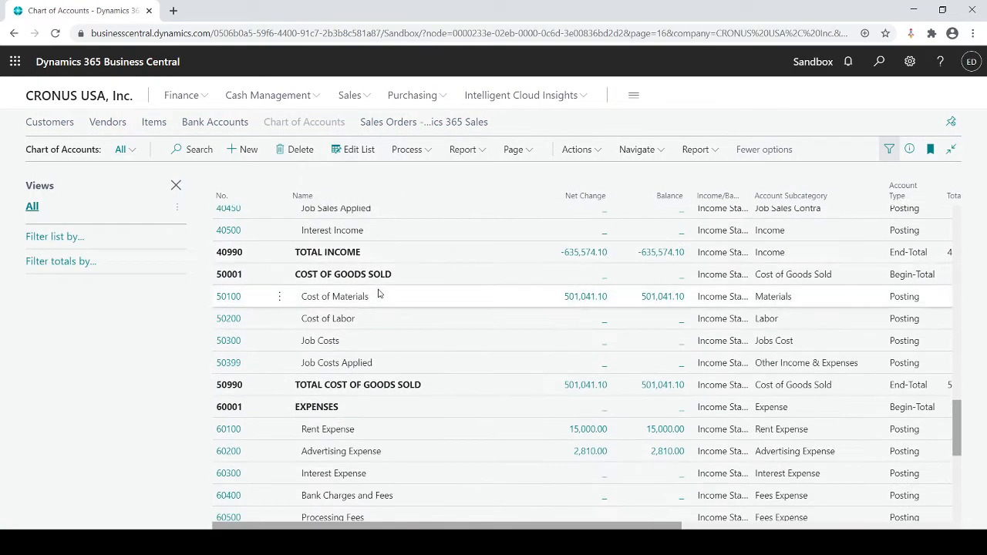
scroll(378, 294, "up", 8)
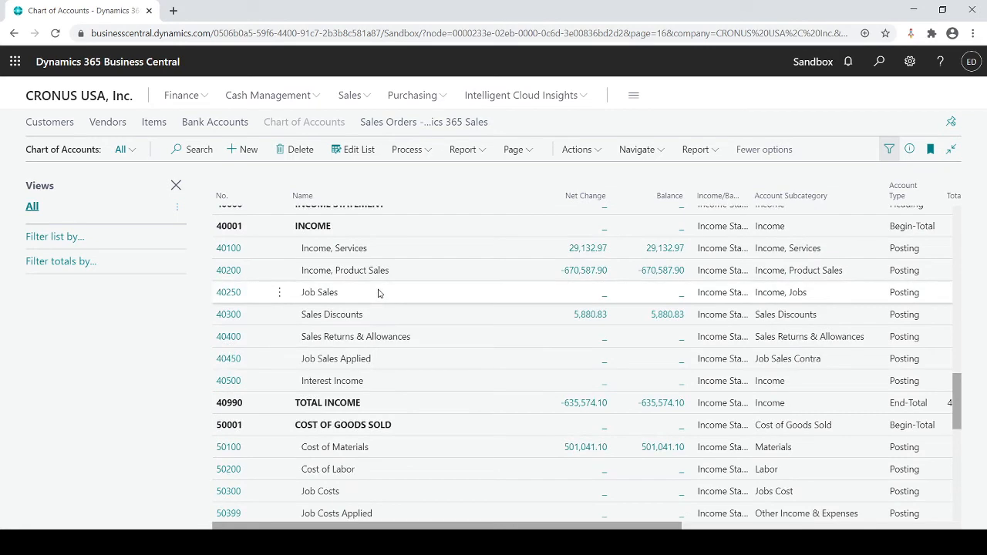
left_click(594, 272)
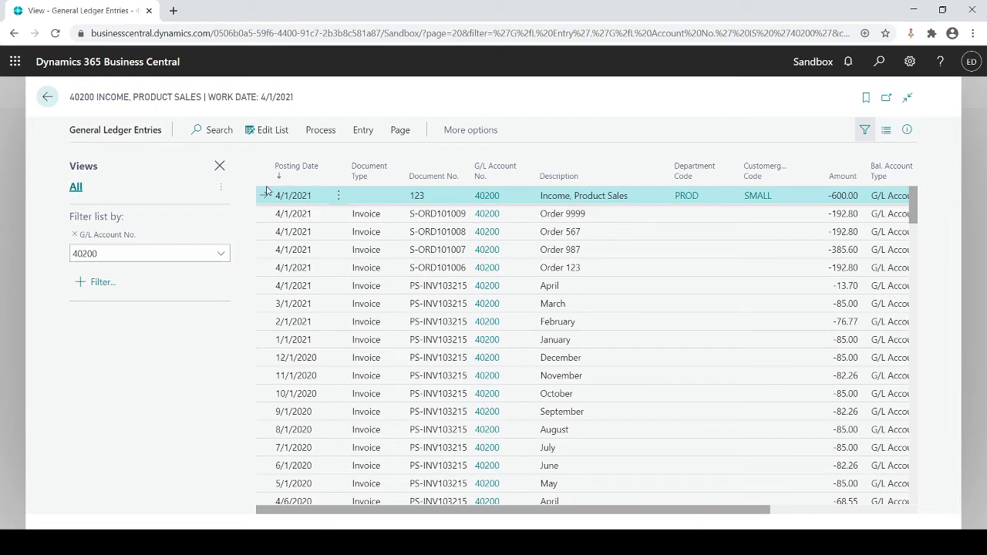
left_click(40, 98)
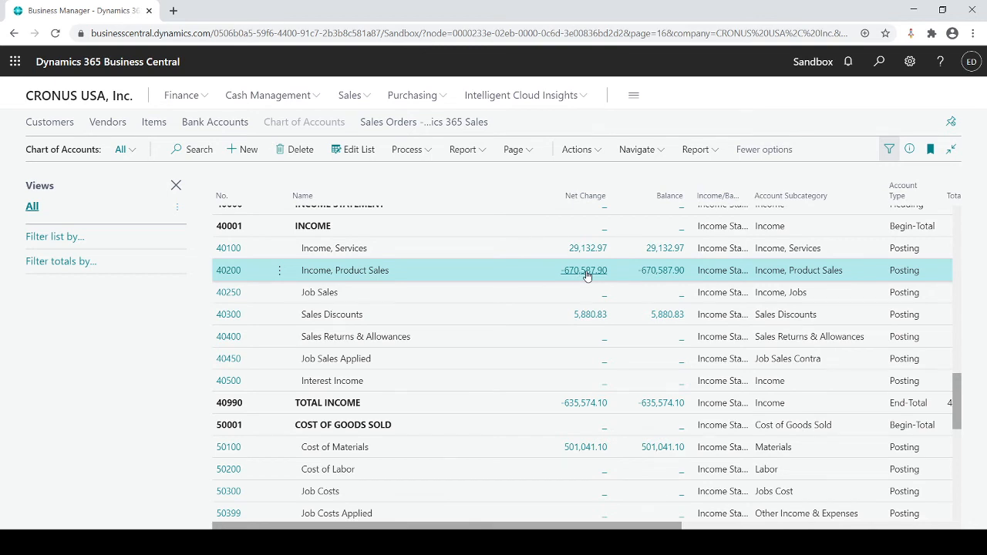
left_click(586, 276)
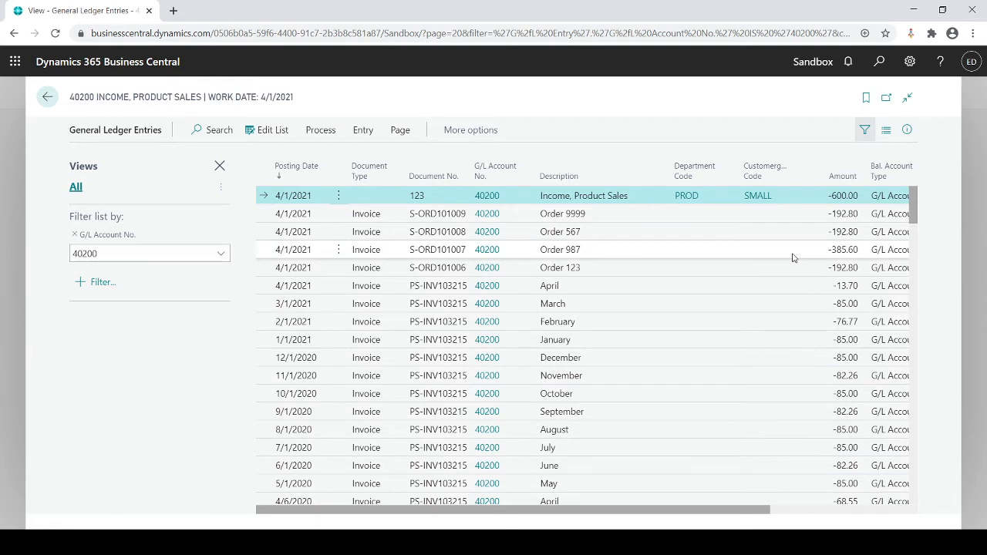
left_click(49, 97)
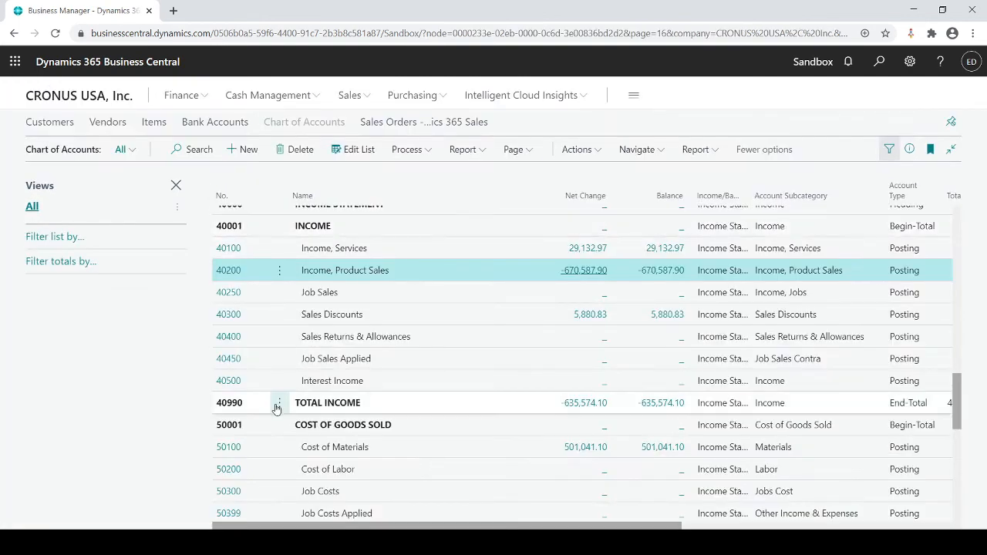
Examine the department and customer group codes on the ledger entries of account 60200 (Advertising Expense)
scroll(276, 407, "down", 3)
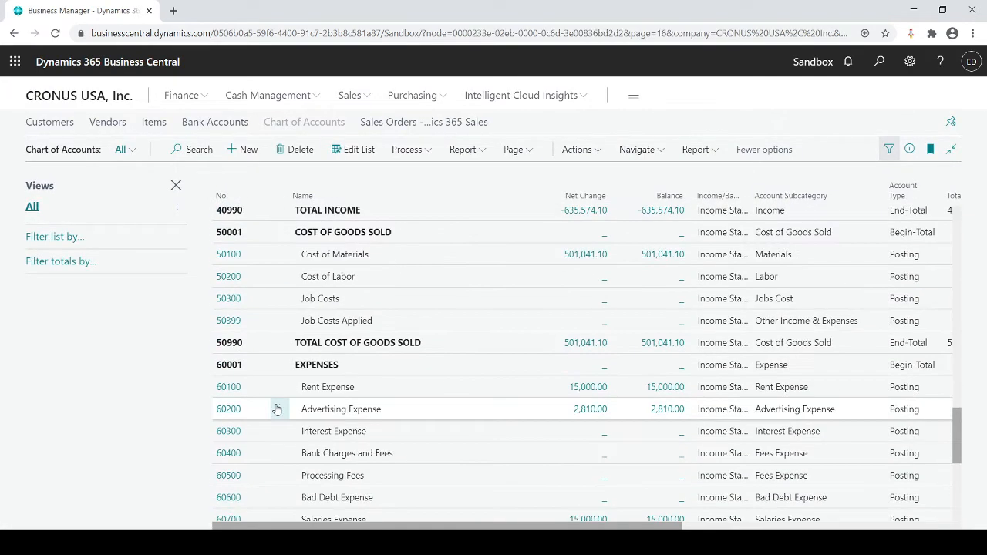
left_click(590, 409)
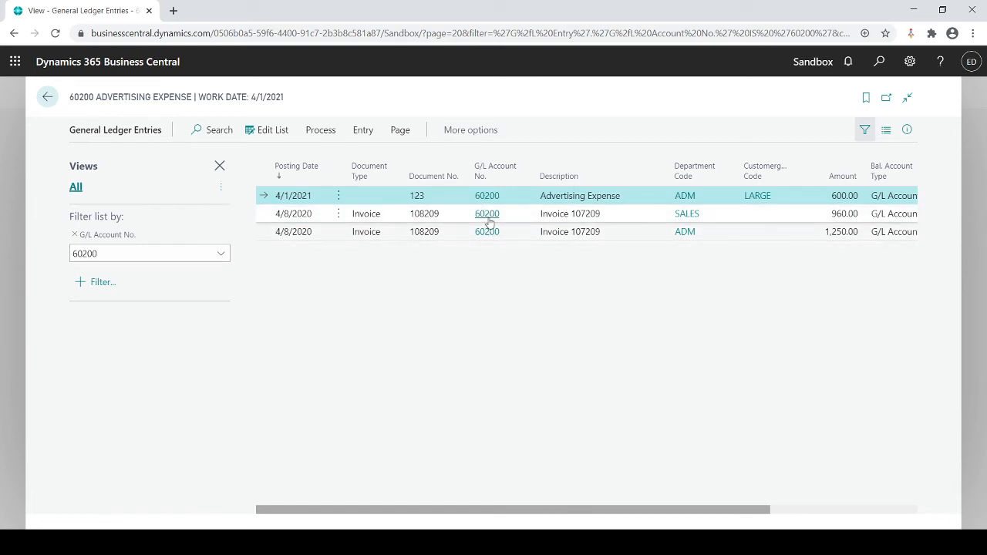
left_click(45, 101)
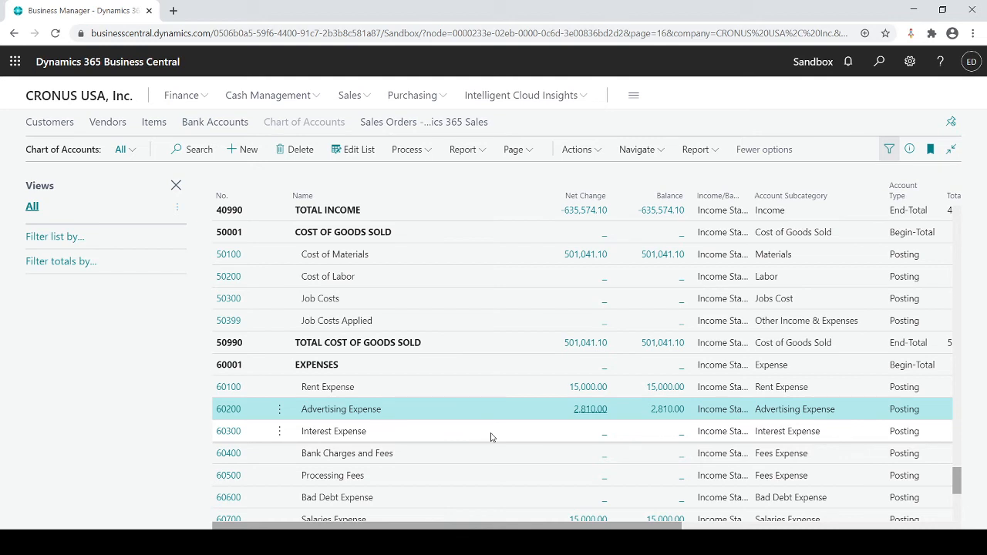
Open the default dimensions of account 60200 alone and add DEPARTMENT with value posting Code Mandatory
left_click(656, 153)
mouse_move(653, 171)
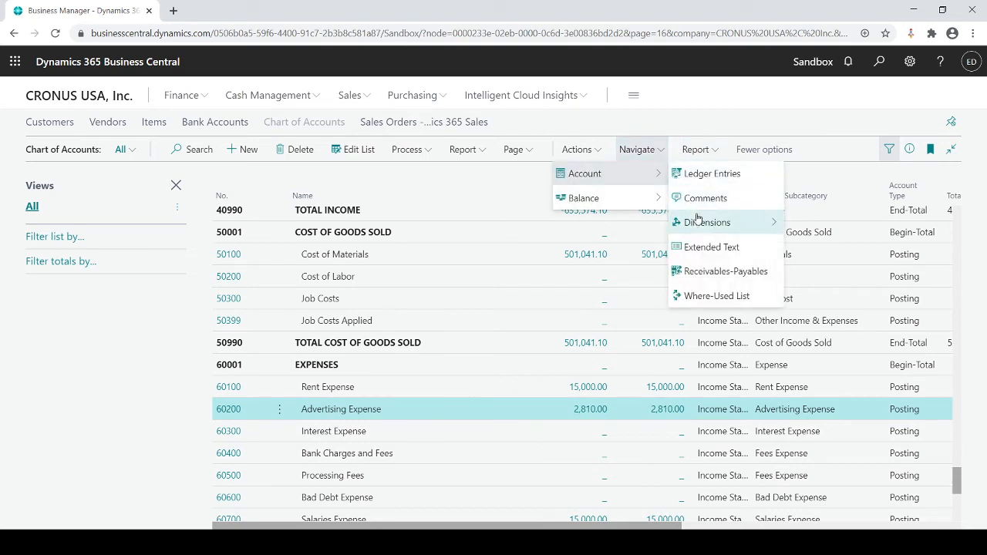
mouse_move(698, 222)
left_click(829, 231)
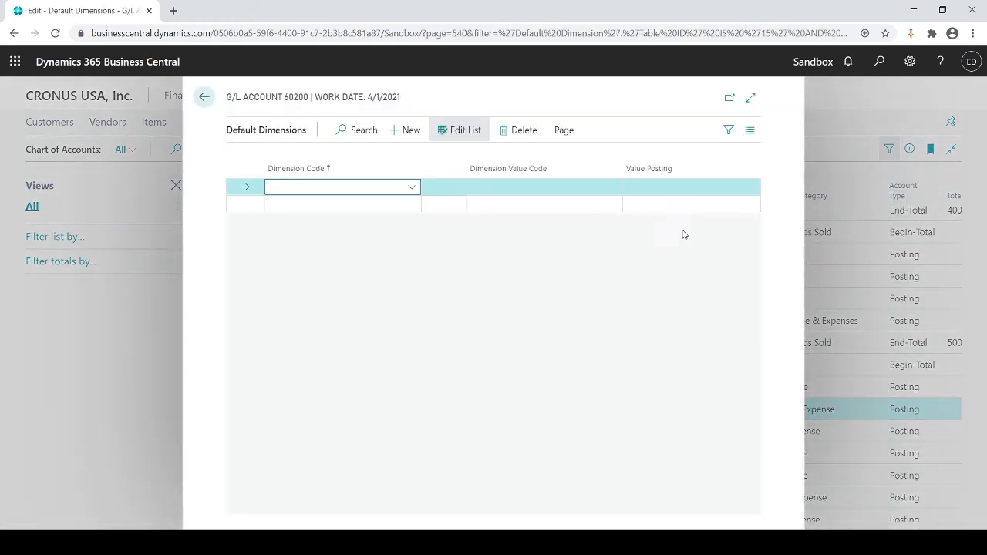
left_click(411, 188)
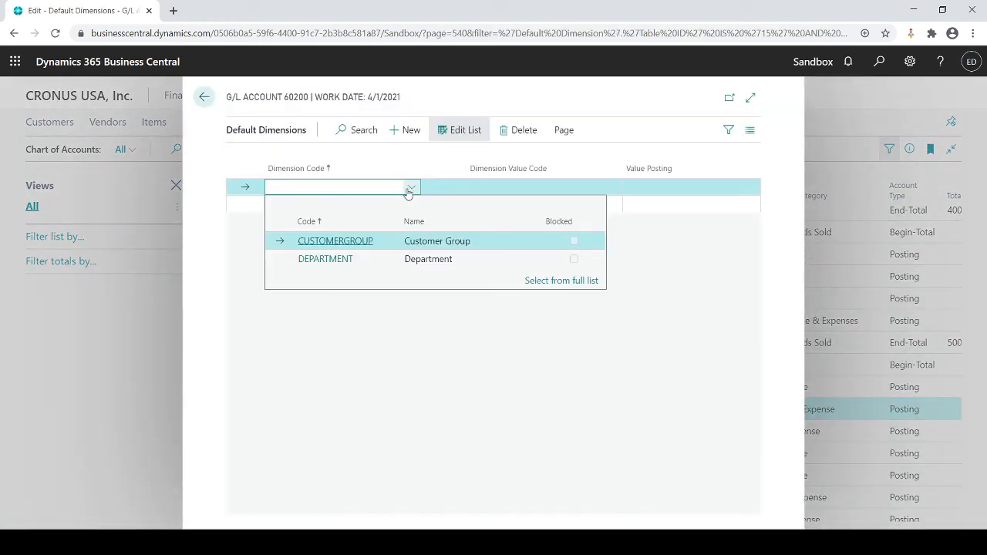
left_click(325, 261)
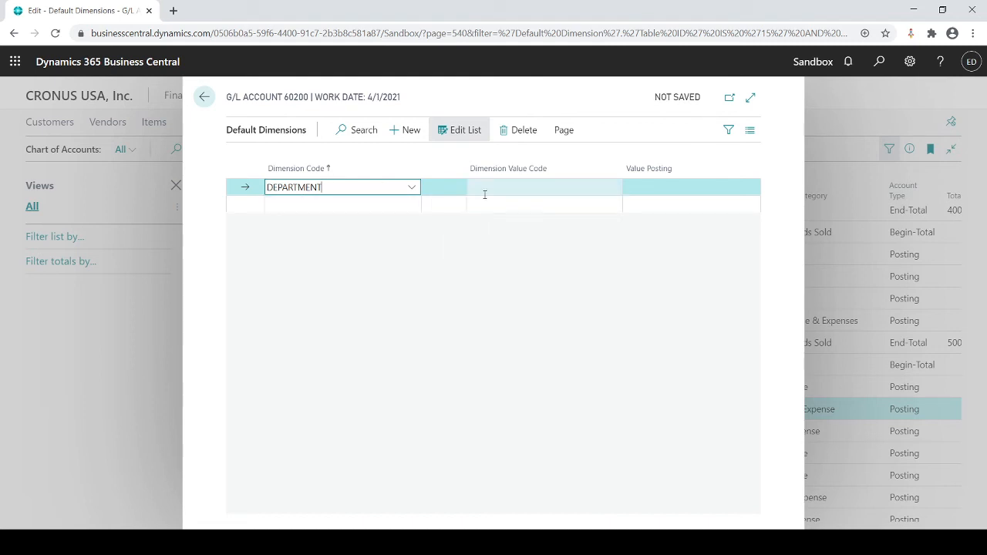
left_click(700, 188)
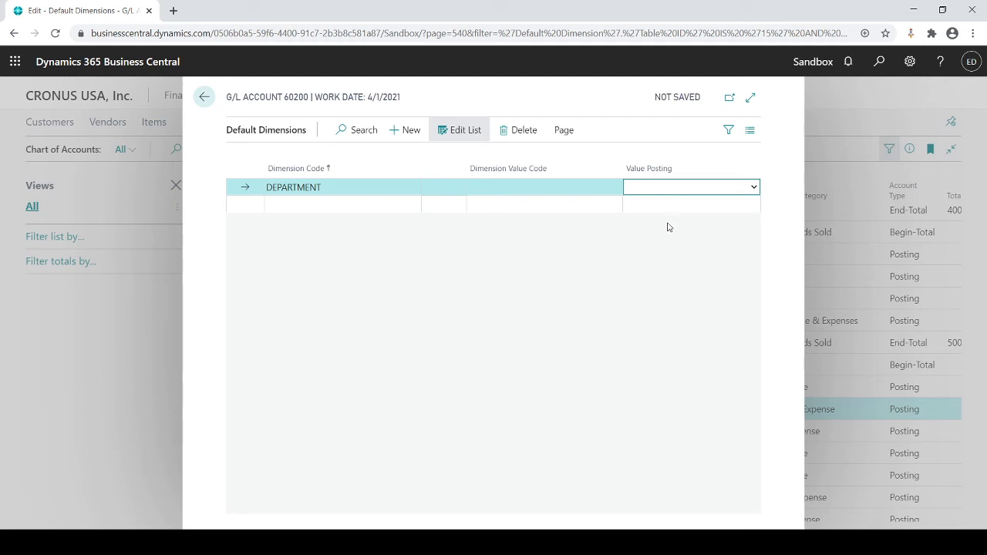
left_click(669, 219)
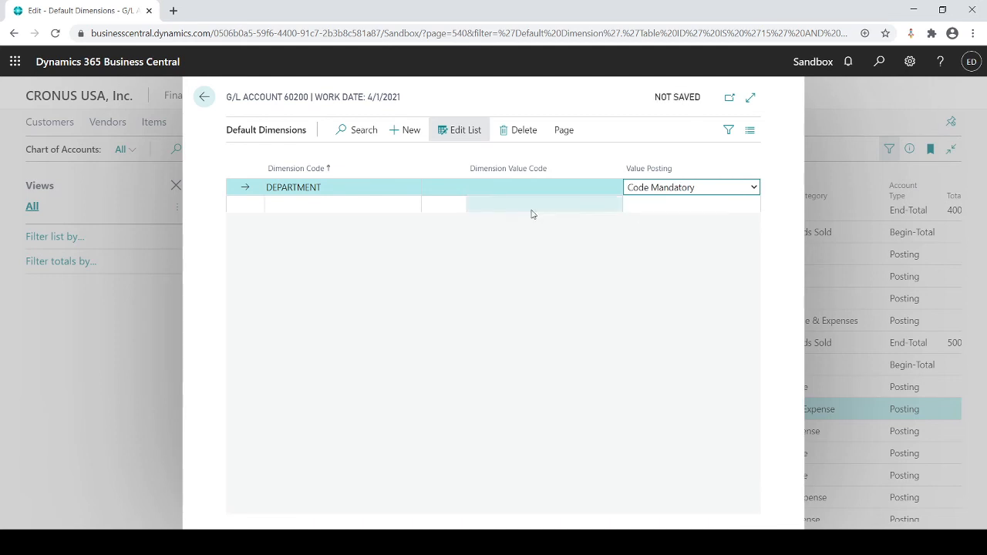
Set the DEPARTMENT default dimension's value code to PROD and its value posting to Same Code
left_click(589, 186)
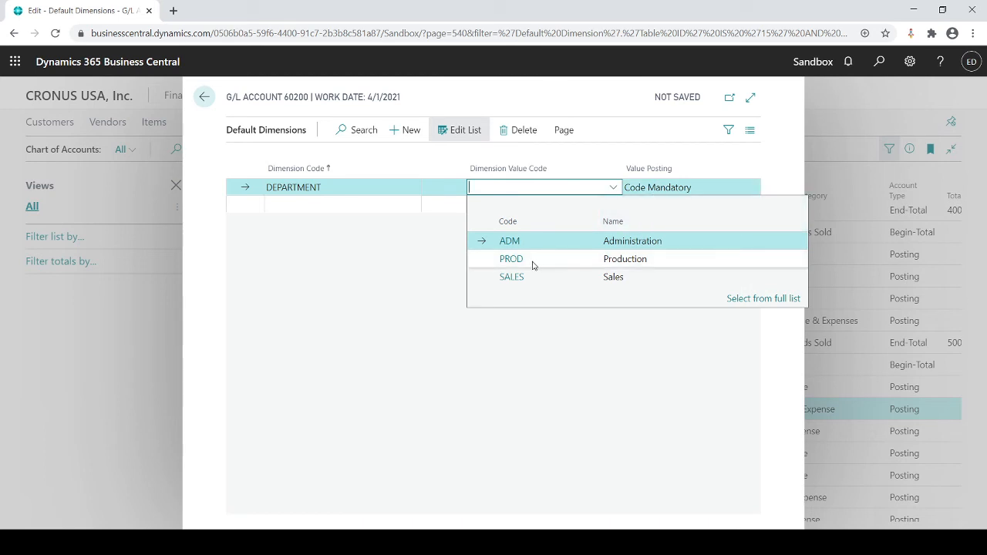
left_click(533, 260)
left_click(637, 189)
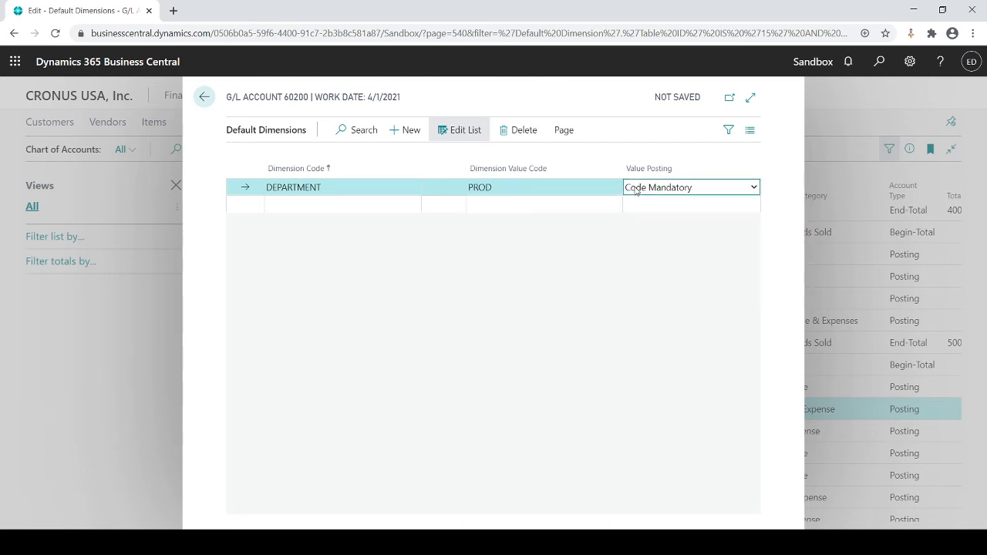
left_click(639, 220)
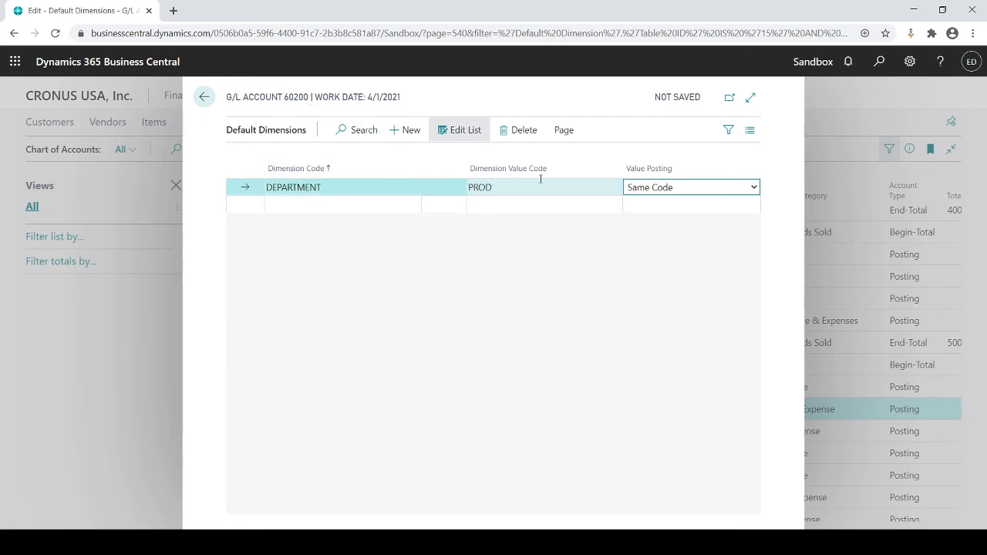
Clear the DEPARTMENT default dimension's value code and set its value posting to Code Mandatory
left_click(483, 187)
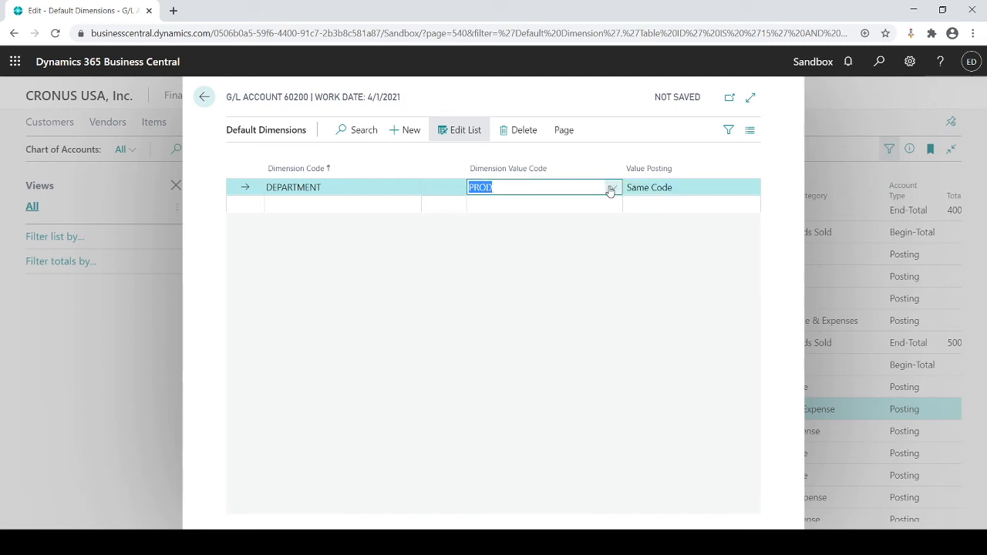
key("Delete")
key("Tab")
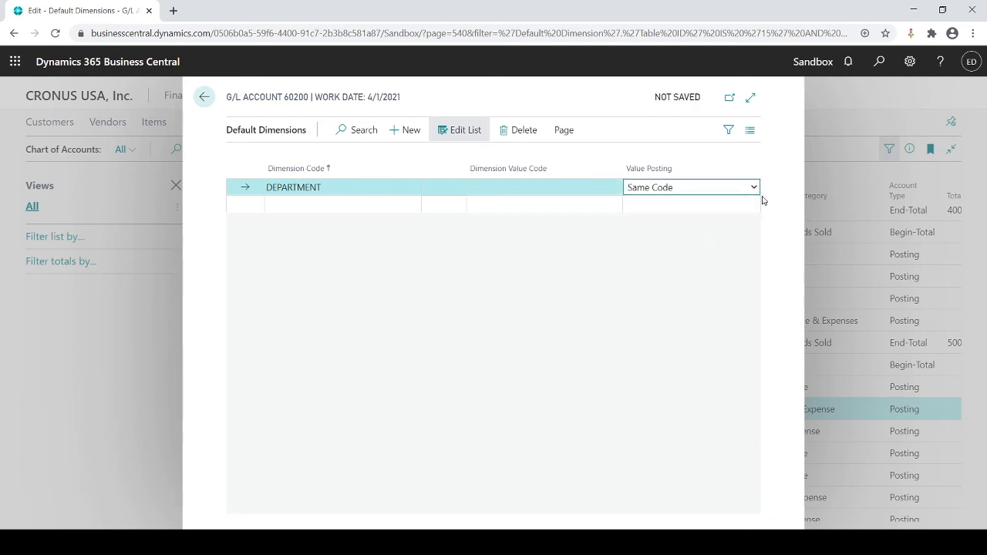
left_click(692, 211)
left_click(399, 187)
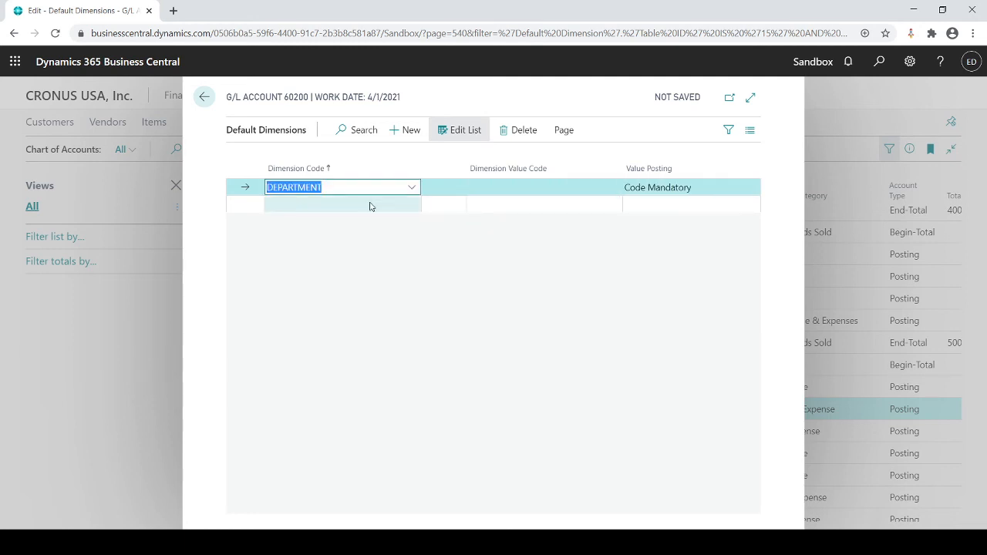
left_click(374, 204)
left_click(412, 206)
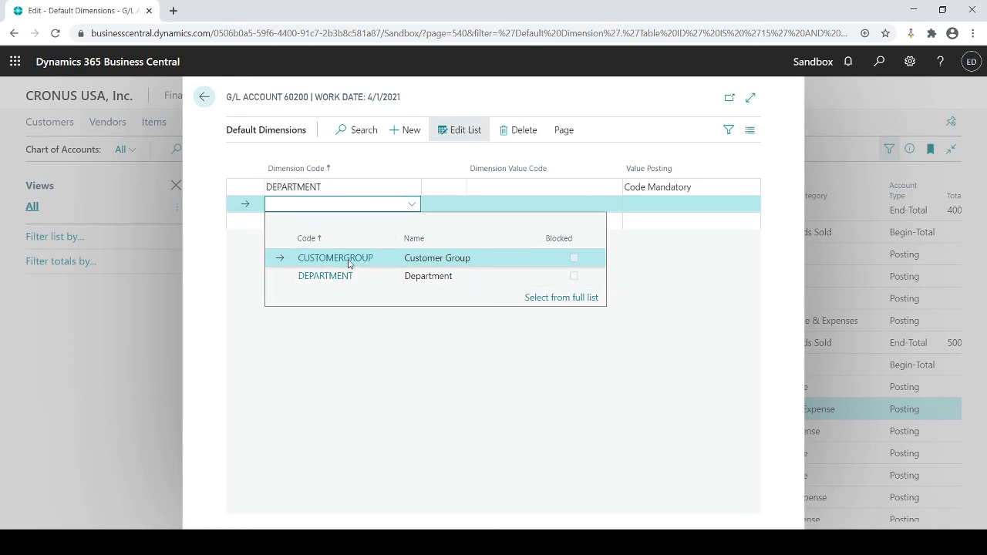
left_click(354, 187)
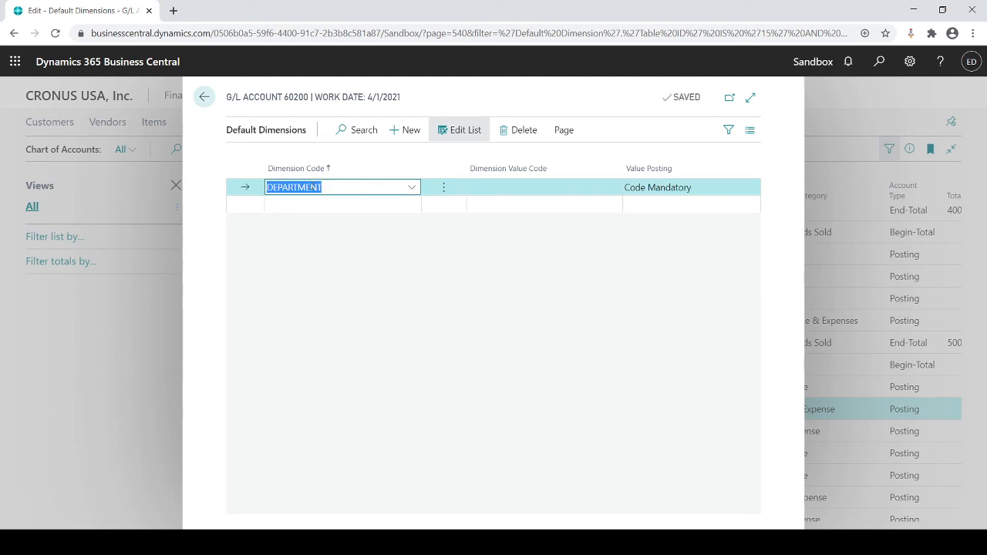
Close the default dimensions and the Chart of Accounts, and open the DEFAULT general journal batch
key("Escape")
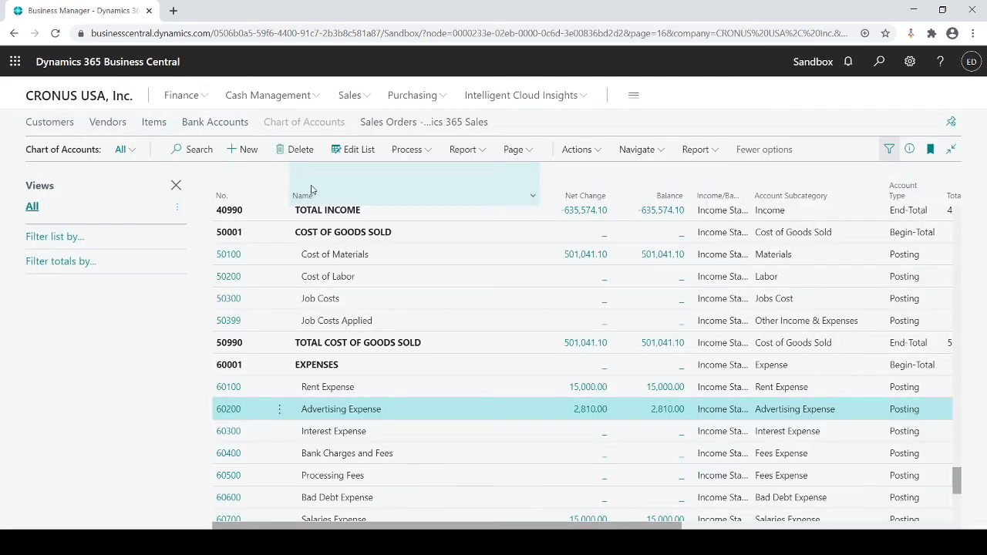
key("Escape")
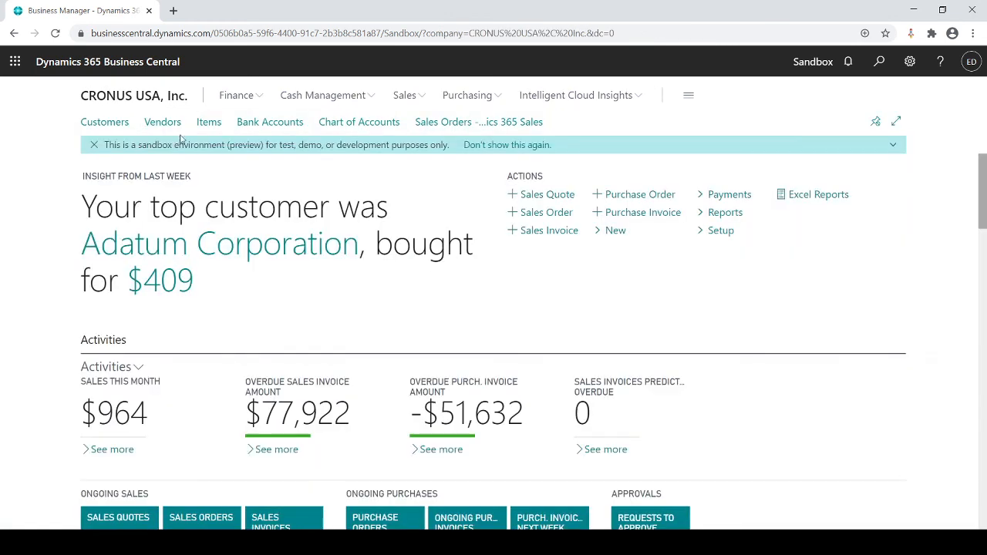
left_click(225, 96)
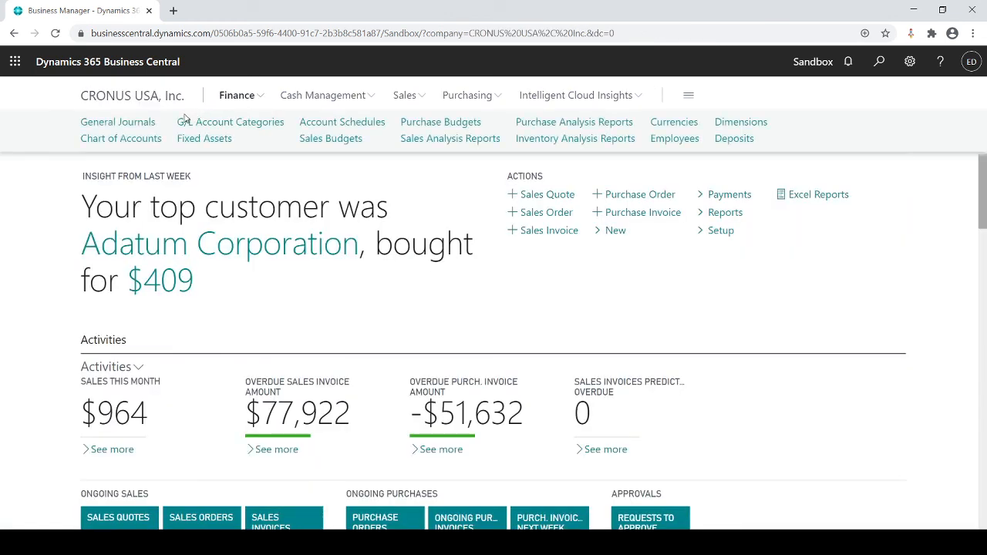
left_click(128, 125)
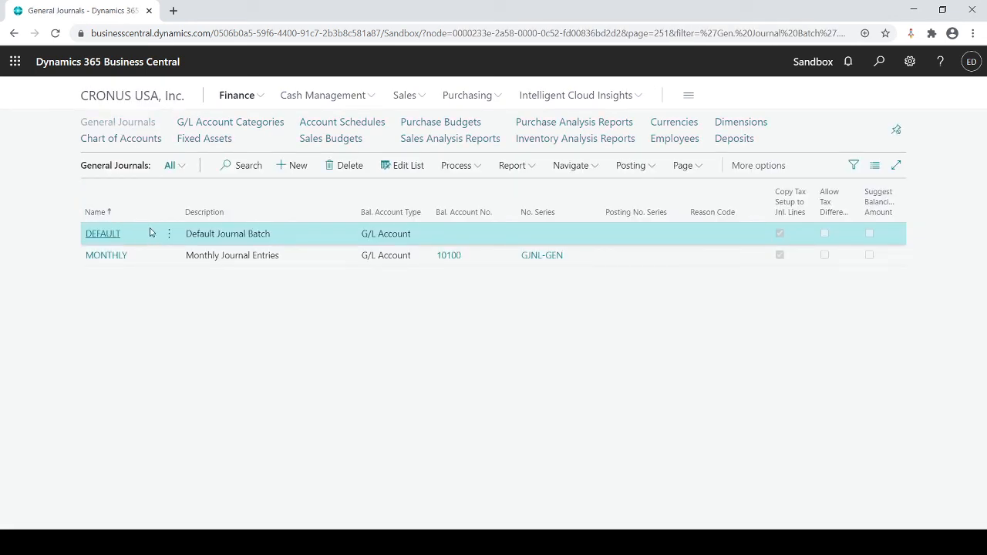
left_click(283, 236)
Enter a journal line for account 60200 with amount 400 and customer group code SMALL, leaving the department code blank
left_click(360, 242)
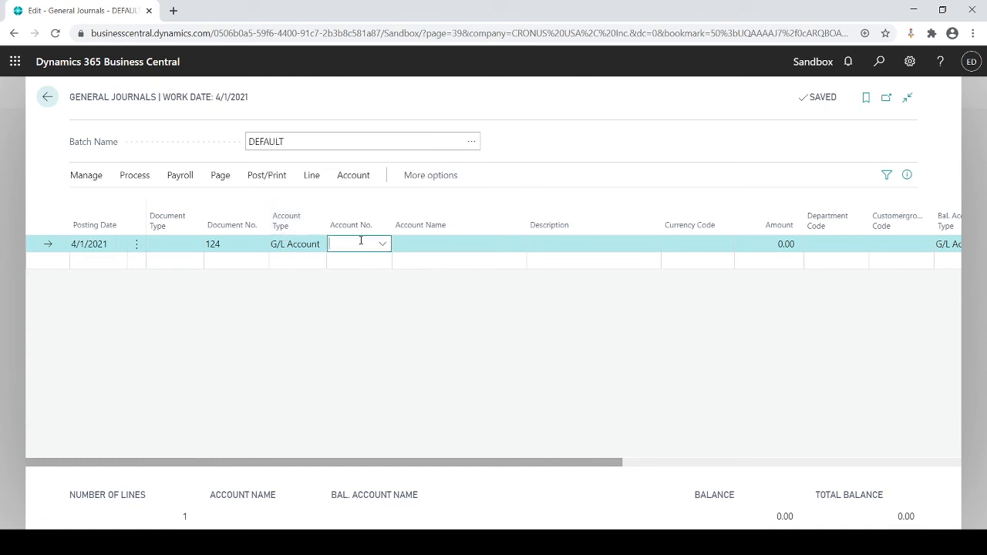
type("60200")
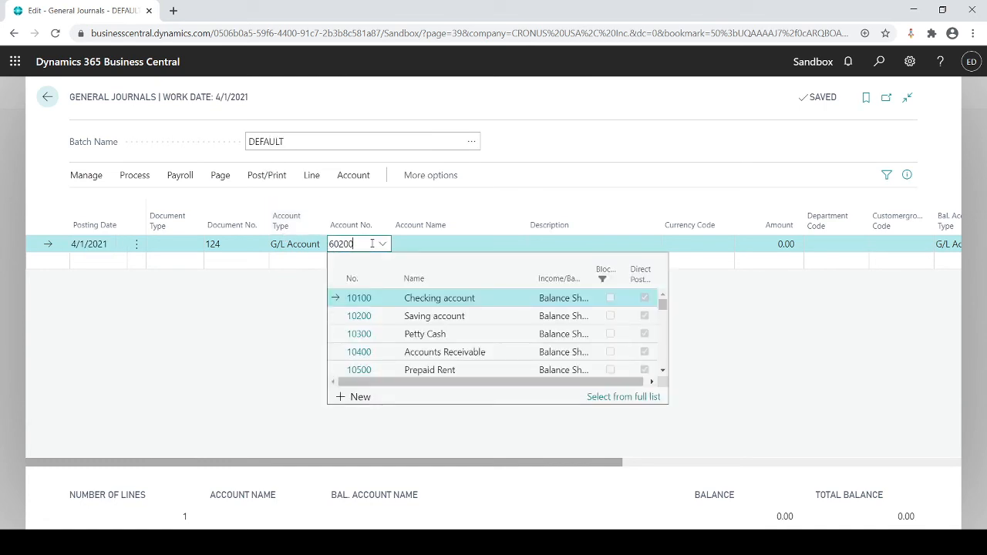
key("Tab")
key("Tab")
key("Tab")
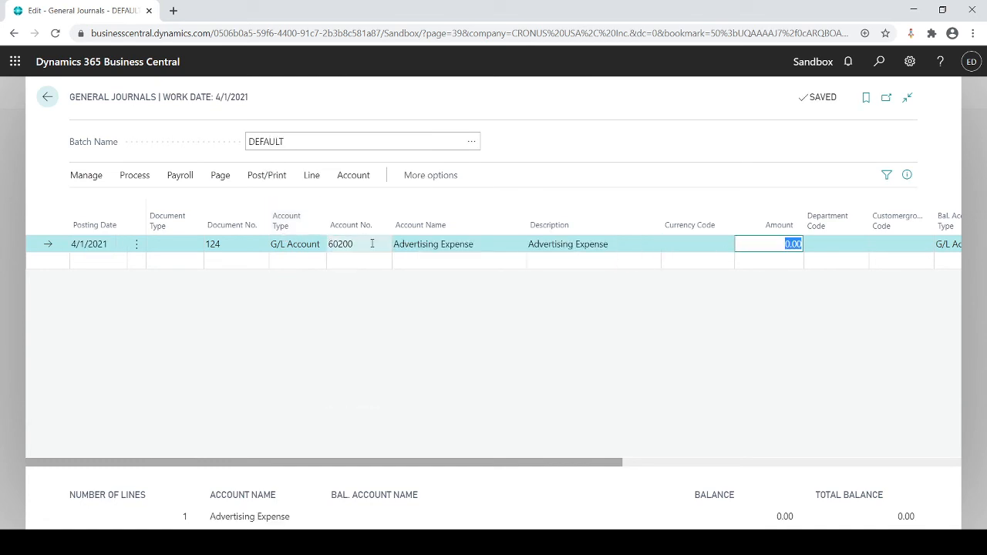
type("400")
key("Tab")
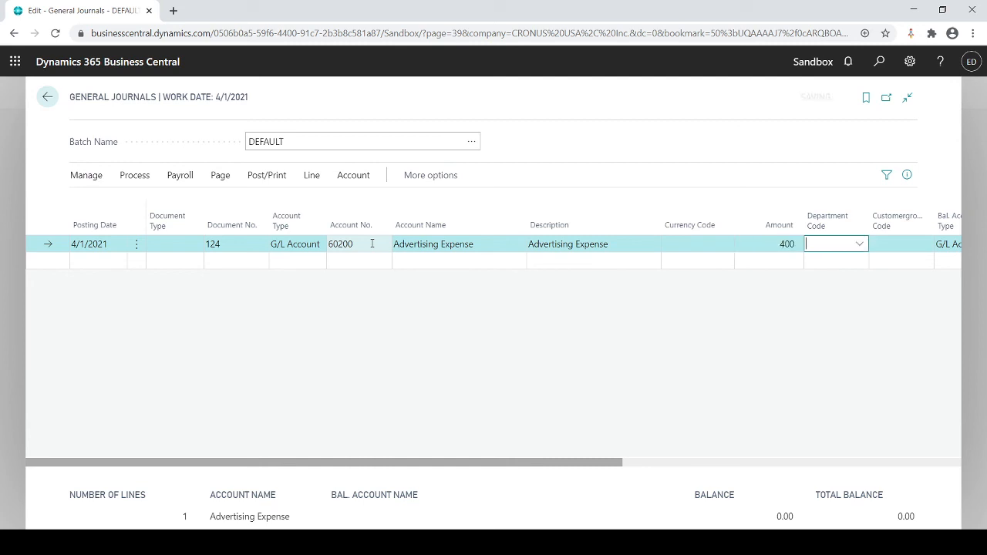
key("Tab")
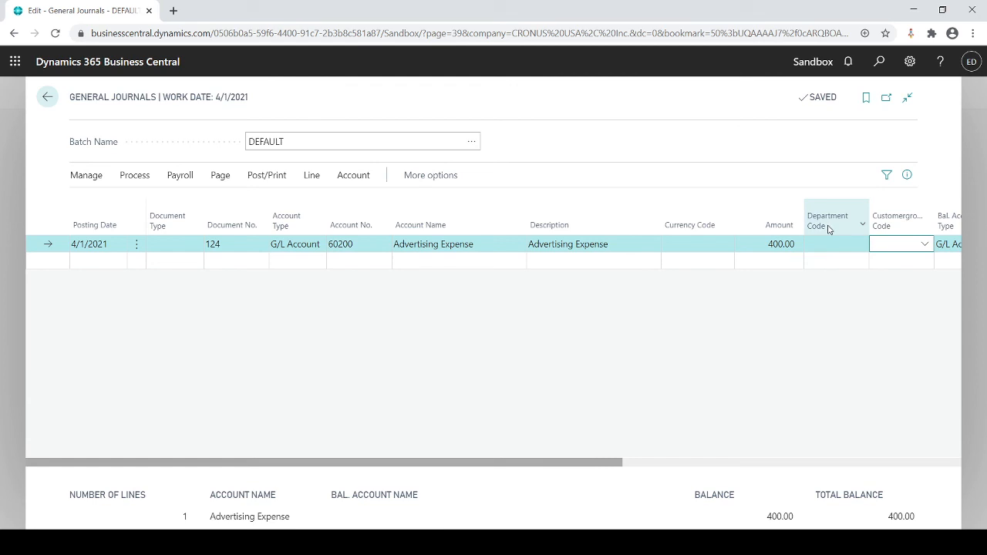
left_click(924, 244)
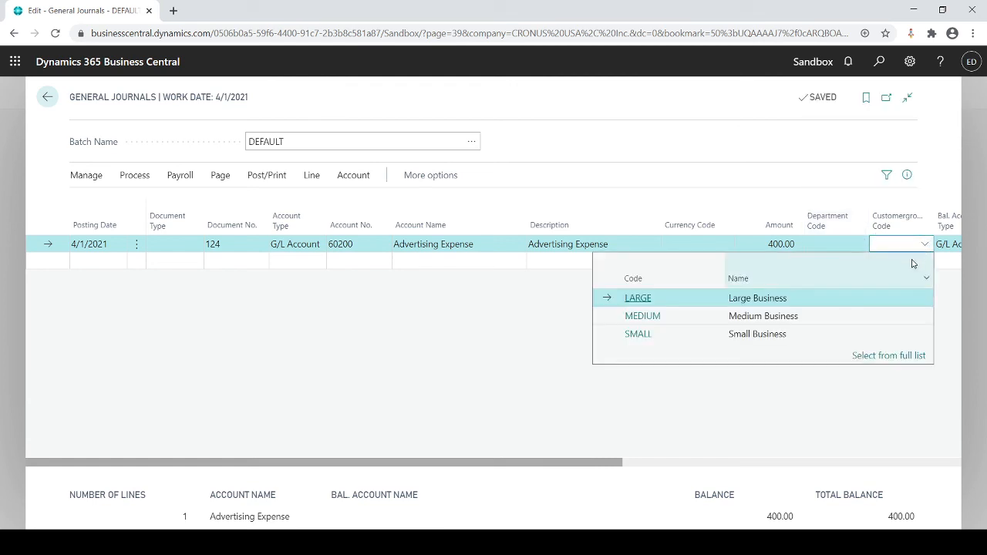
left_click(779, 343)
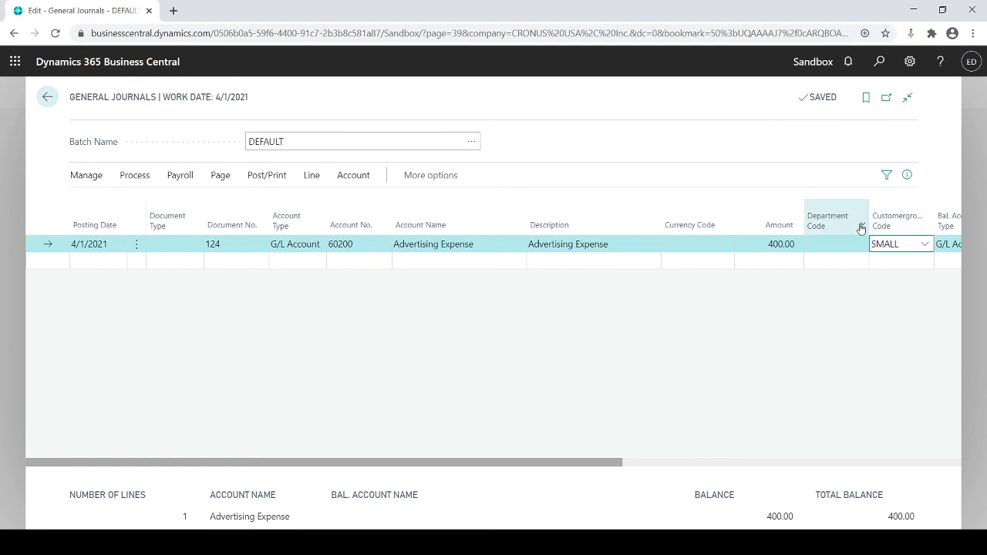
Add a second journal line for account 40200 with amount -400 and the customer group code SMALL copied from the line above
left_click(245, 261)
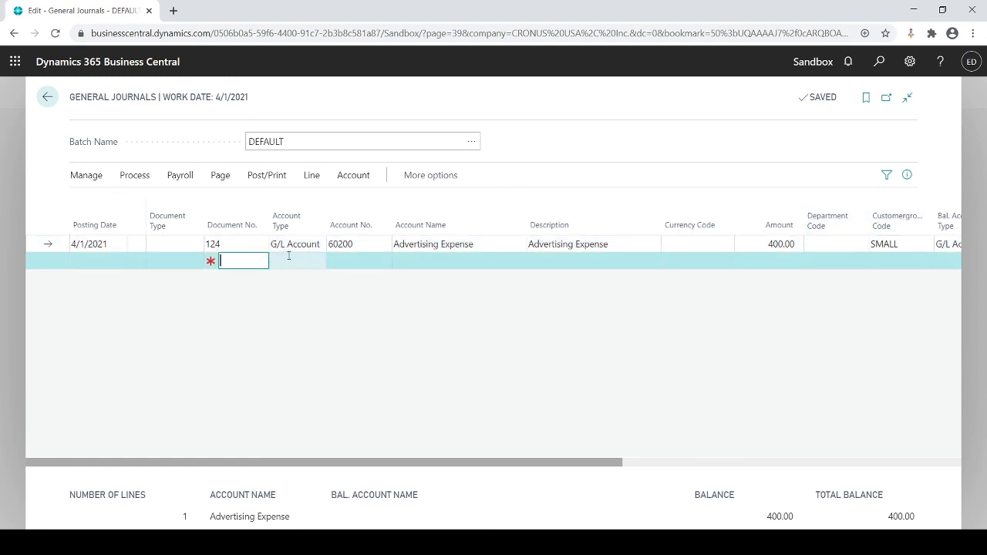
left_click(334, 261)
type("40")
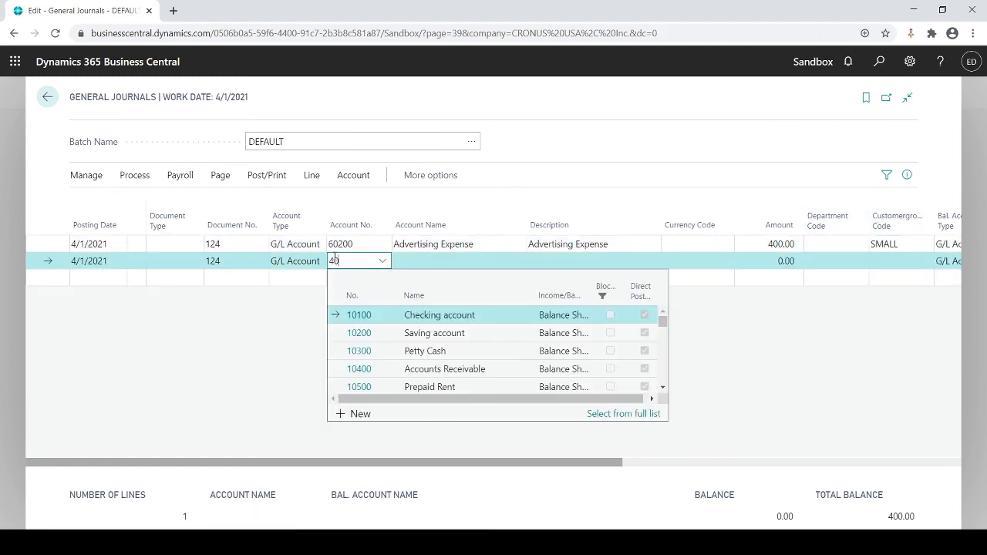
type("200")
key("Tab")
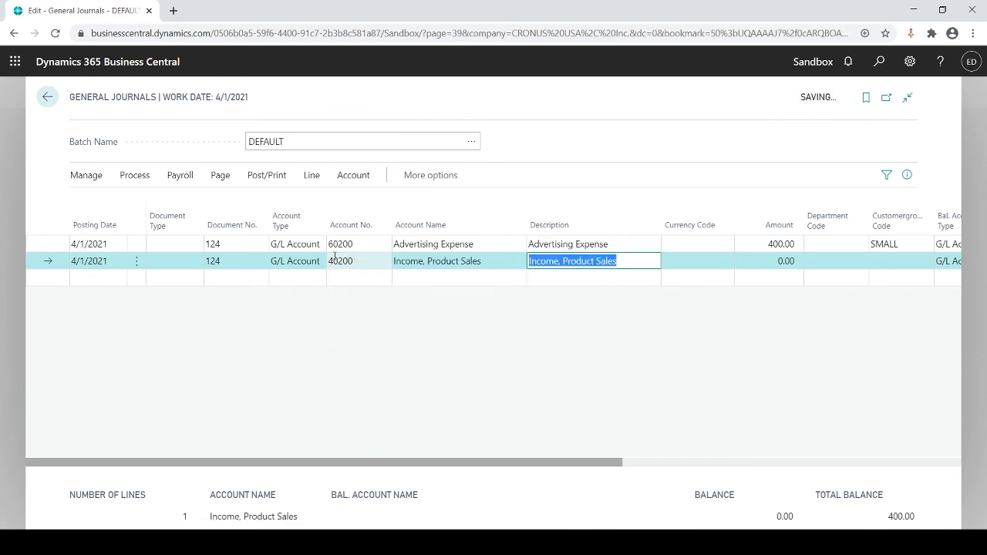
key("Tab")
key("Tab")
type("-400")
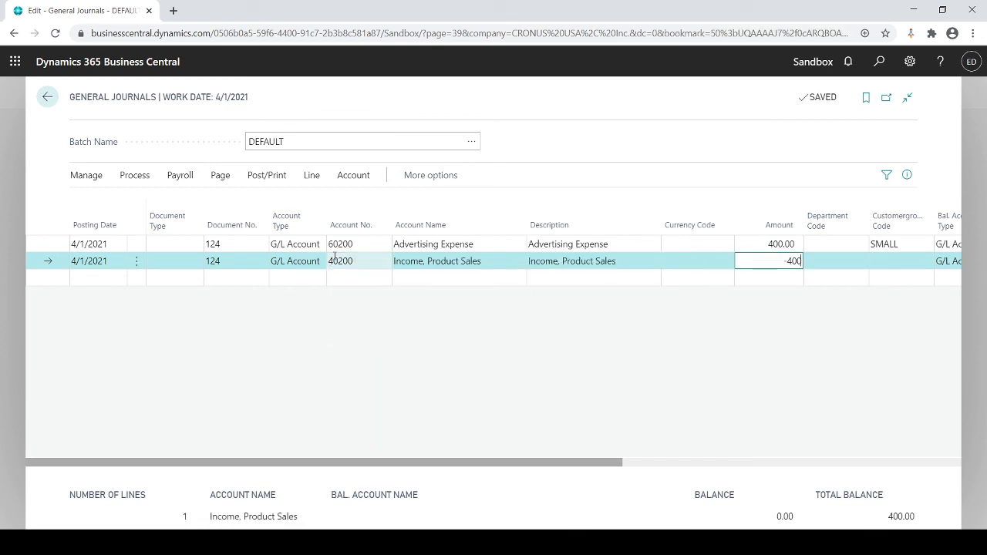
key("Tab")
key("Tab")
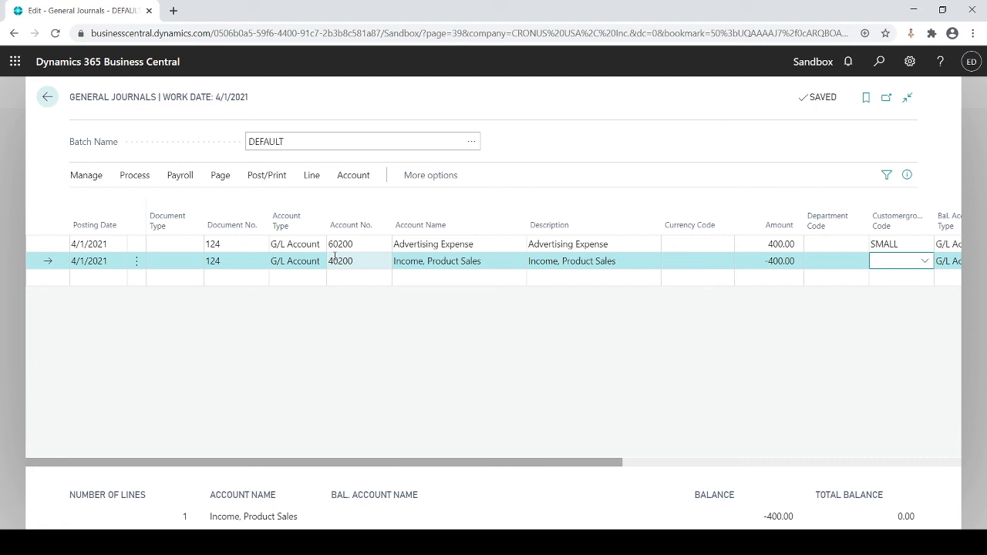
key("F8")
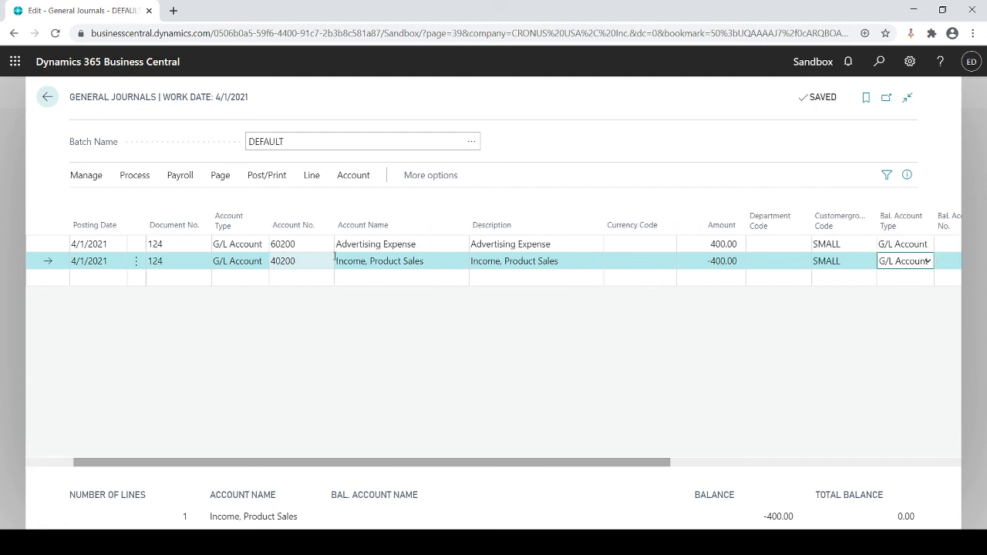
Set the department code of the 40200 journal line to PROD
key("shift+Tab")
key("shift+Tab")
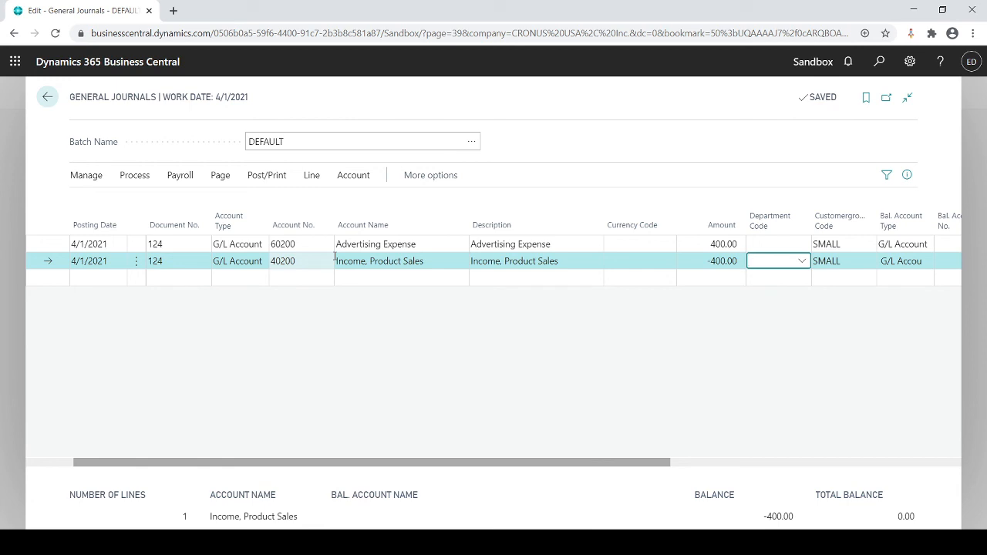
type("pr")
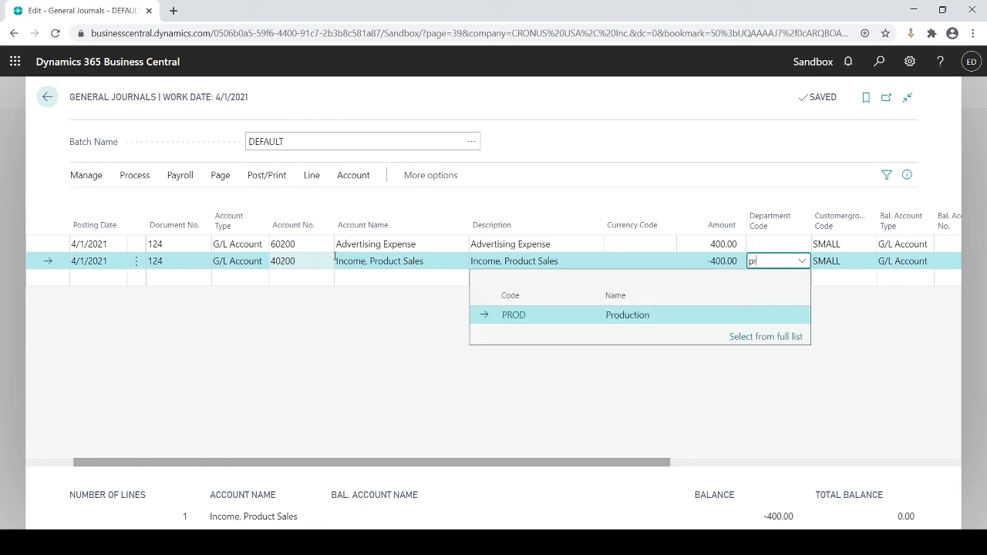
key("Down")
key("Return")
key("Tab")
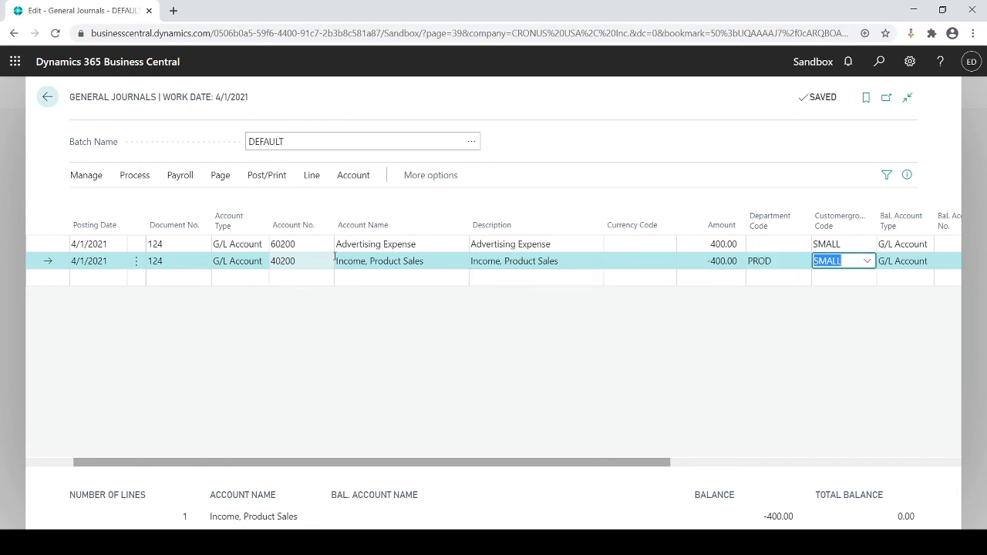
Try to post the journal lines with the department code of the 60200 line left blank
key("shift+Tab")
key("Up")
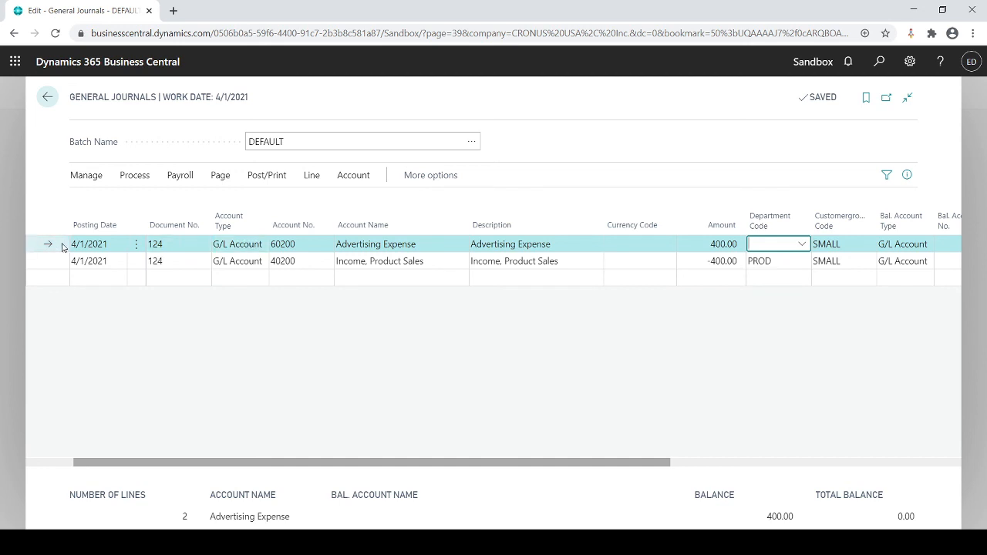
left_click(251, 180)
left_click(94, 202)
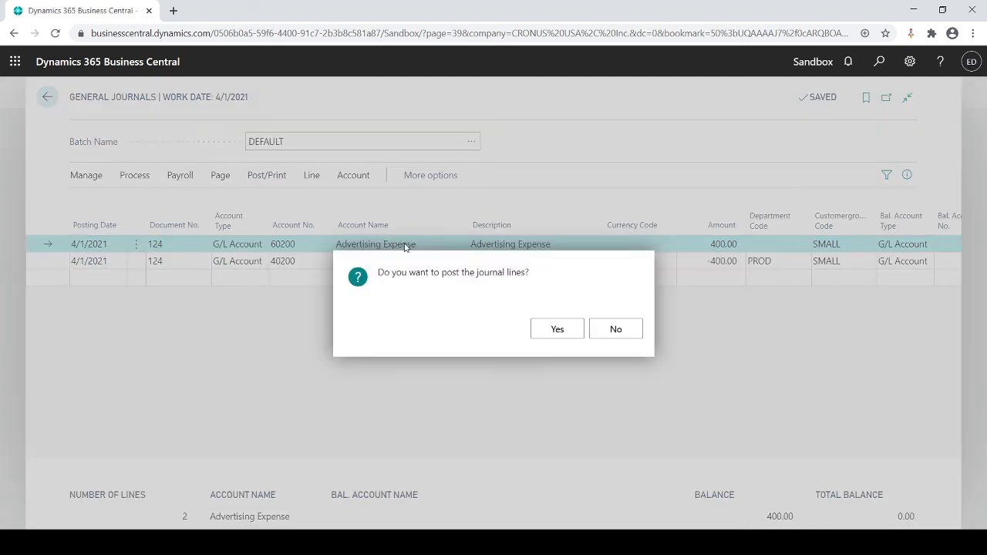
left_click(547, 328)
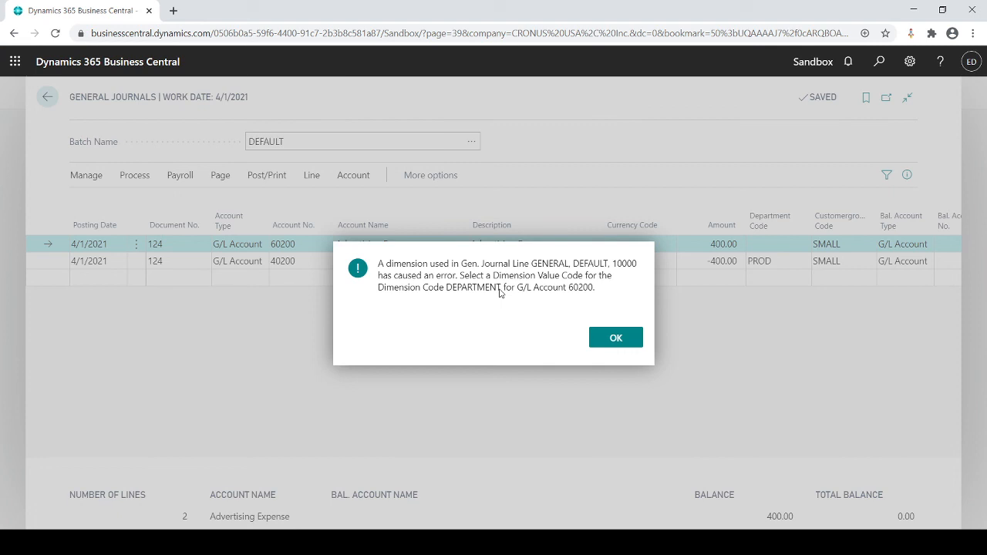
left_click(615, 338)
Set the department code of the 60200 journal line to PROD and post the journal lines
left_click(768, 247)
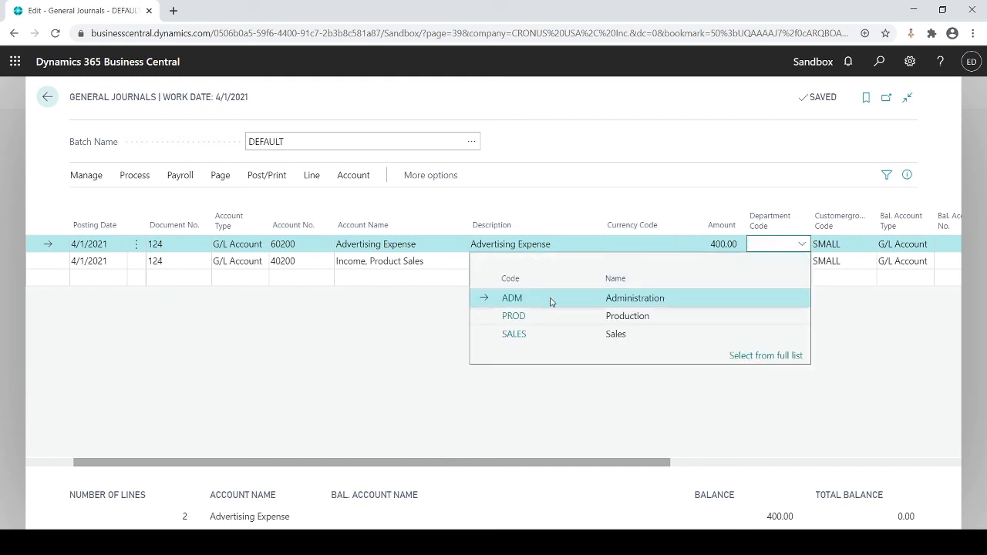
left_click(527, 316)
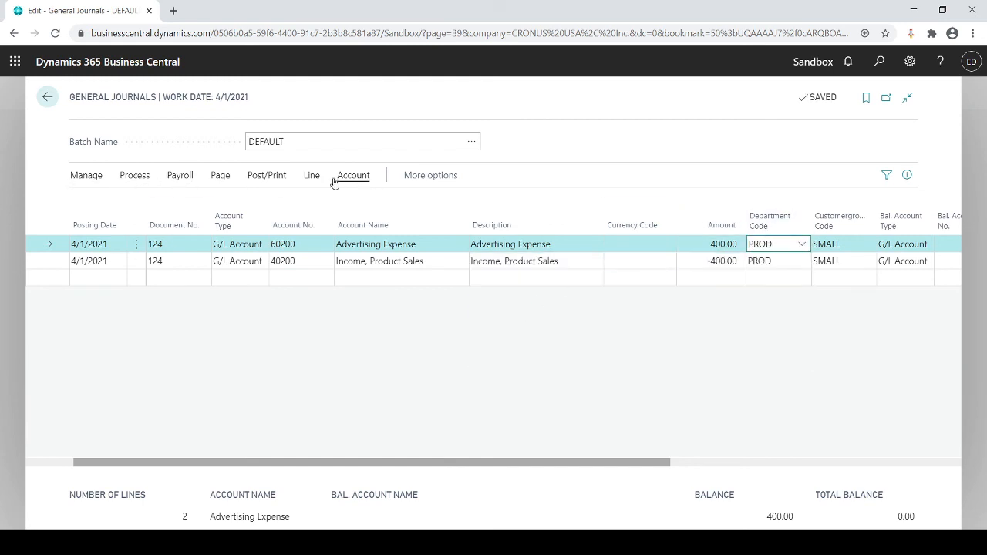
left_click(266, 175)
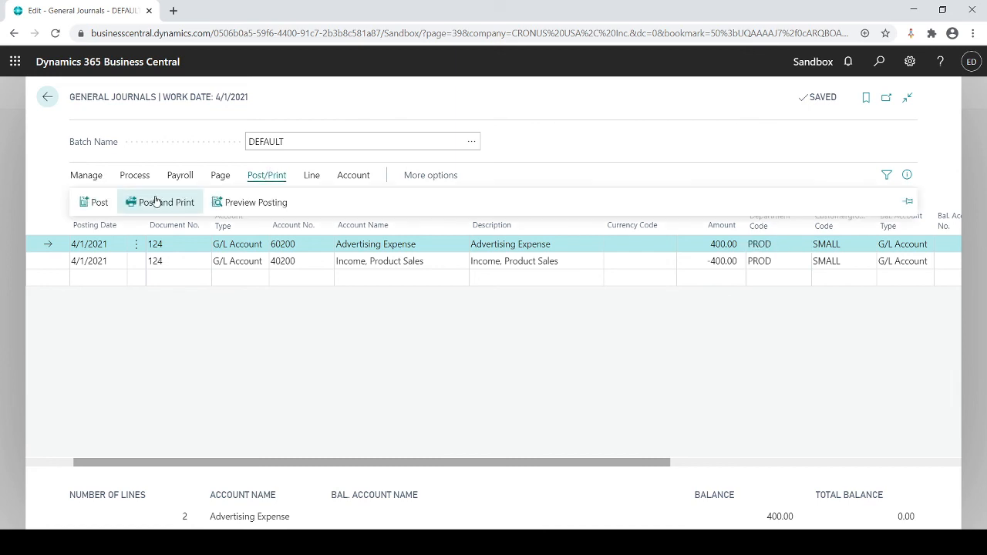
left_click(100, 203)
left_click(538, 327)
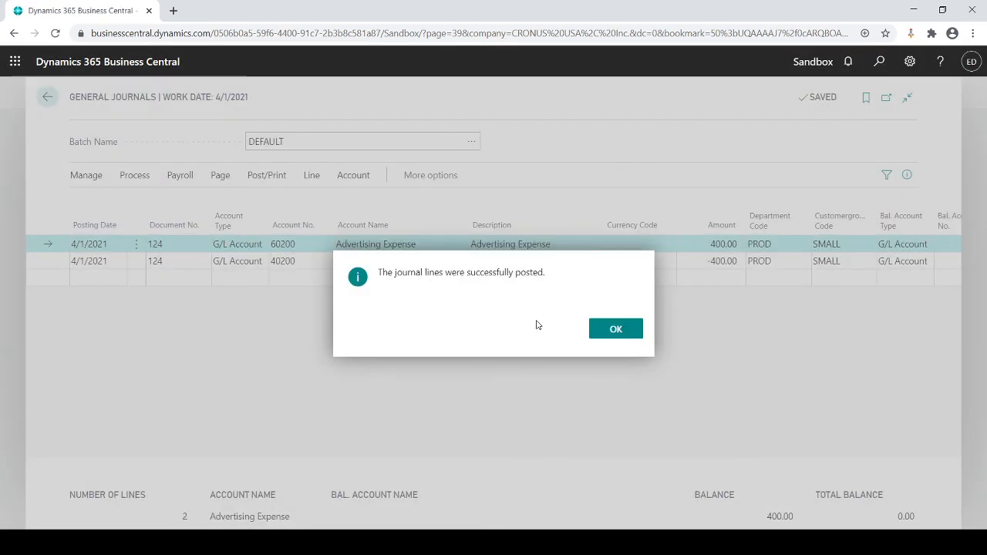
left_click(614, 330)
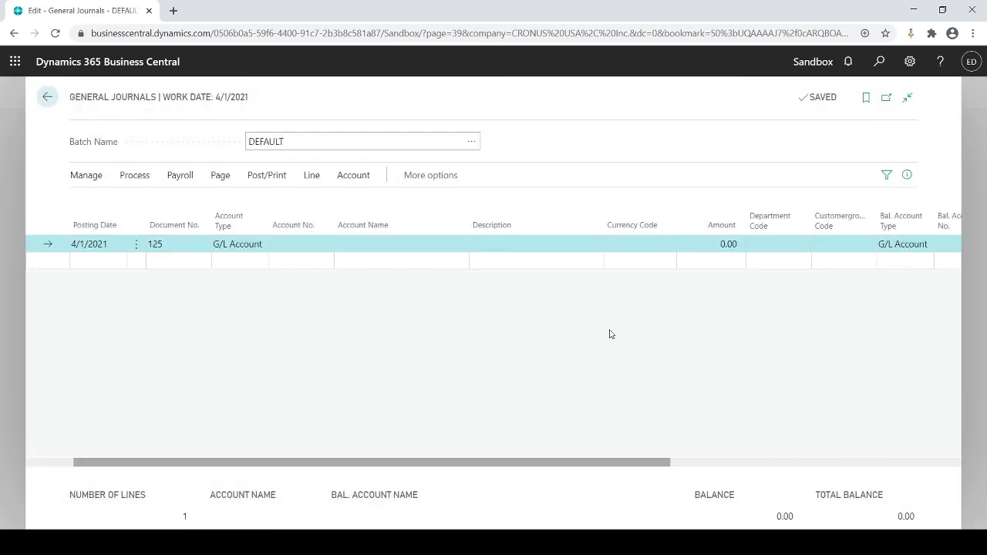